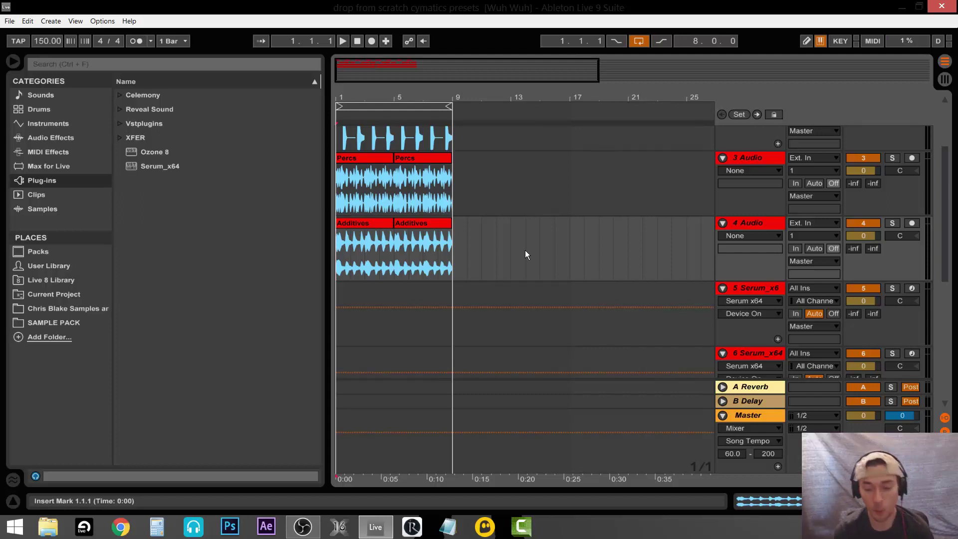
- Inspect the Serum patch on track 5, then remove that instrument from the track
{"action": "scroll", "coordinate": [529, 244], "scroll_direction": "down", "scroll_amount": 5}
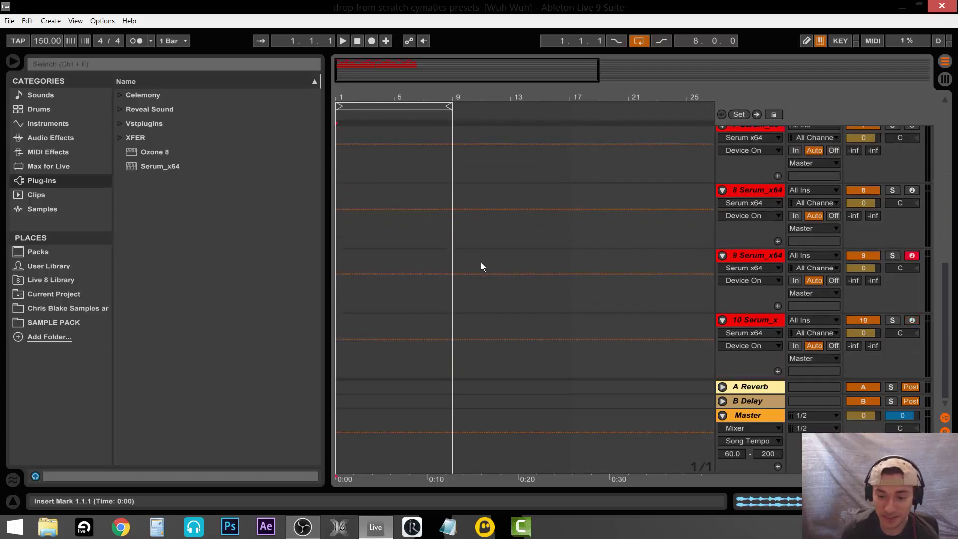
{"action": "scroll", "coordinate": [486, 257], "scroll_direction": "up", "scroll_amount": 4}
{"action": "scroll", "coordinate": [521, 265], "scroll_direction": "up", "scroll_amount": 4}
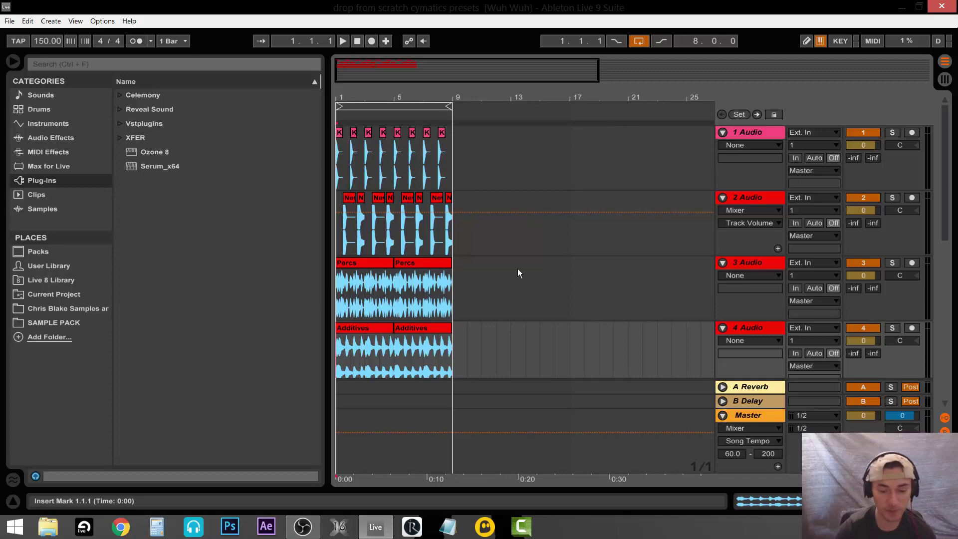
{"action": "scroll", "coordinate": [506, 283], "scroll_direction": "down", "scroll_amount": 4}
{"action": "double_click", "coordinate": [755, 274]}
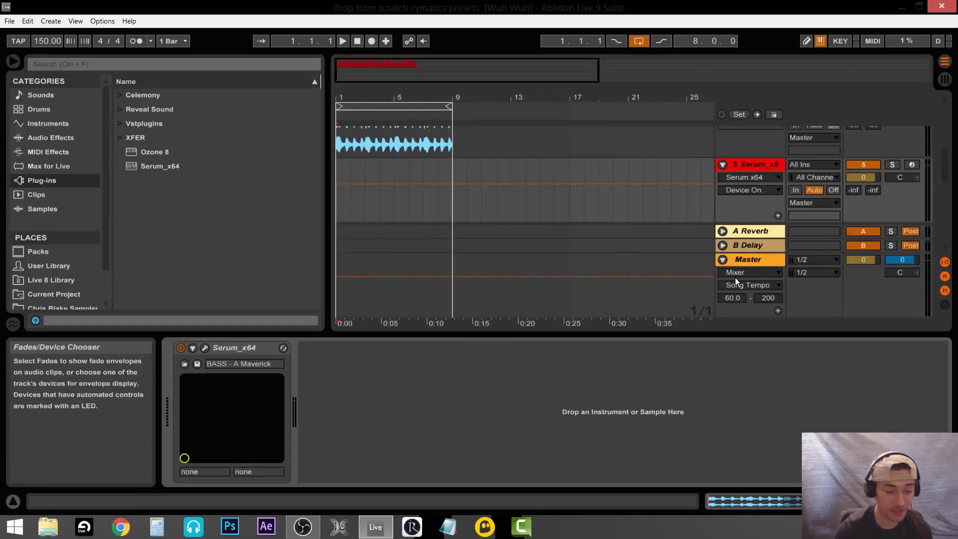
{"action": "left_click", "coordinate": [205, 348]}
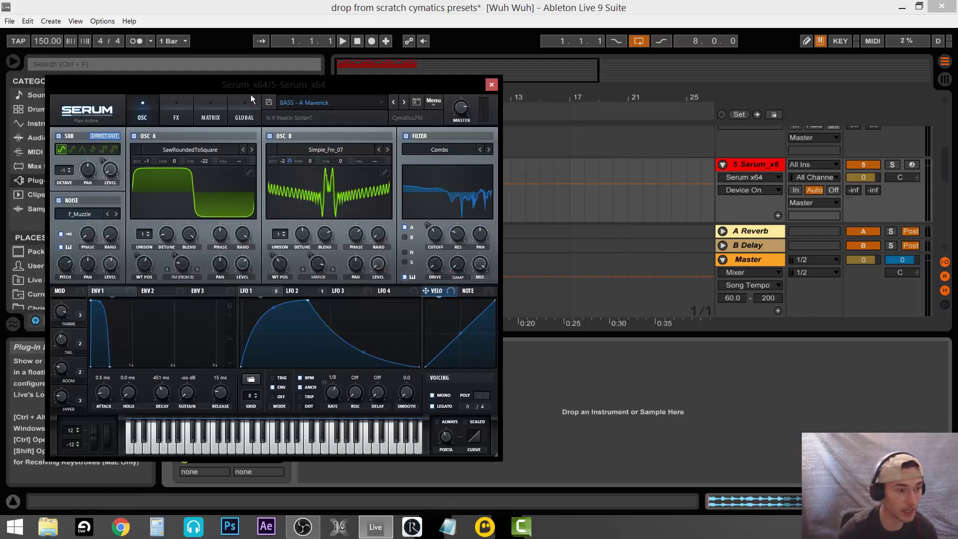
{"action": "left_click_drag", "start_coordinate": [251, 94], "coordinate": [444, 99]}
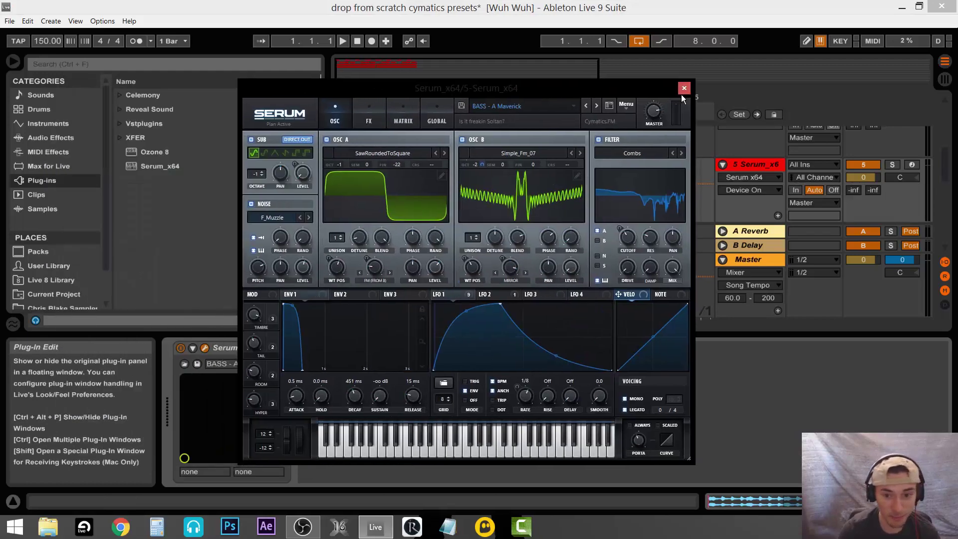
{"action": "left_click", "coordinate": [685, 89]}
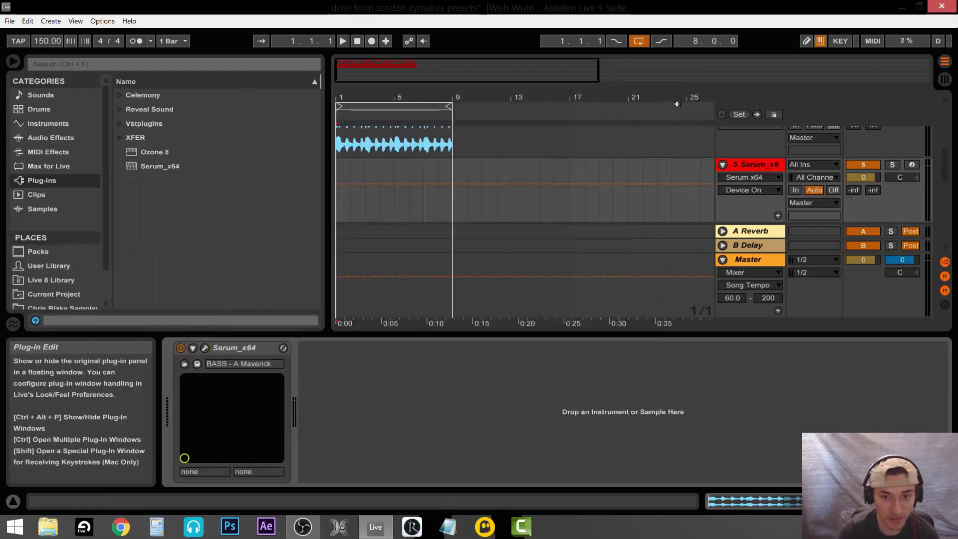
{"action": "left_click", "coordinate": [270, 348]}
{"action": "key", "text": "Delete"}
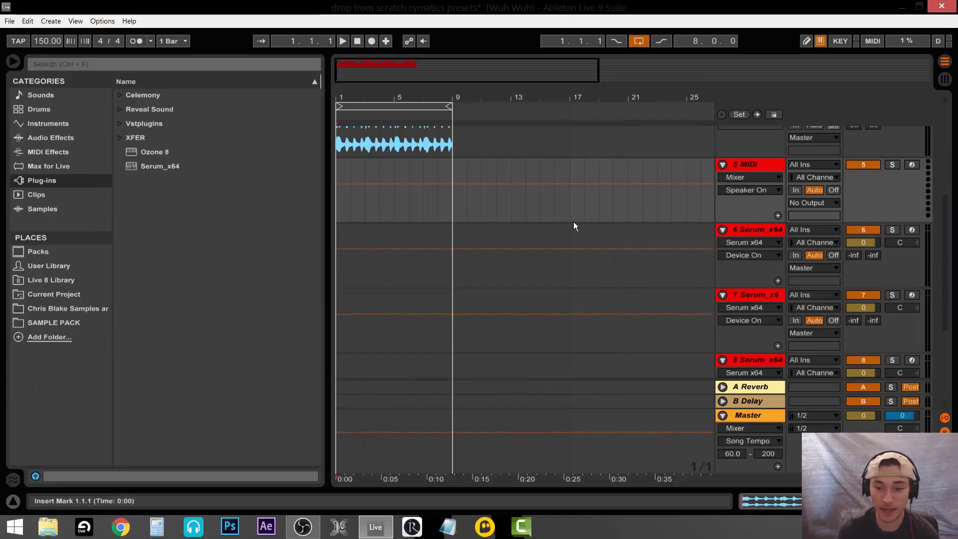
- Select the drum clips on the four audio tracks from bar 1 to bar 9 and play them back
{"action": "scroll", "coordinate": [574, 223], "scroll_direction": "up", "scroll_amount": 5}
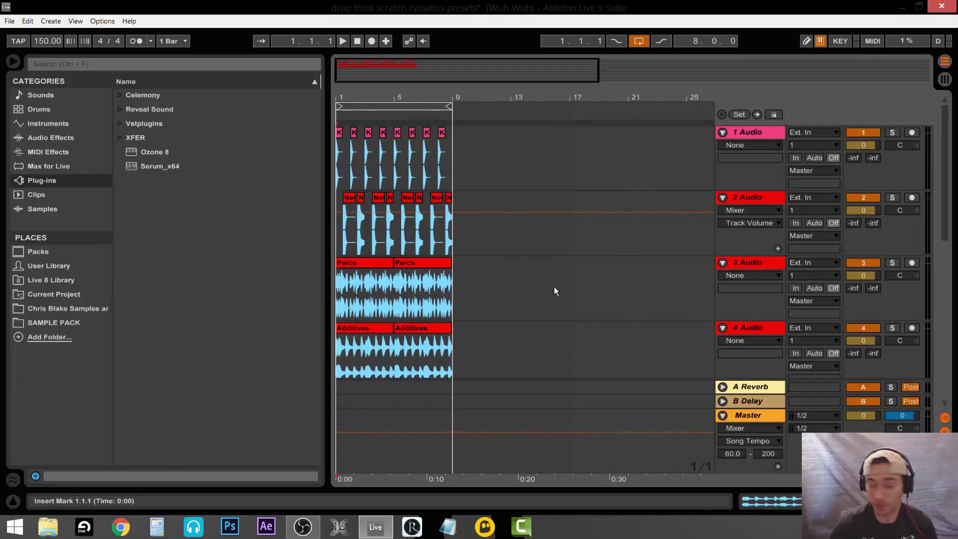
{"action": "mouse_move", "coordinate": [367, 99]}
{"action": "left_mouse_down"}
{"action": "mouse_move", "coordinate": [368, 125]}
{"action": "mouse_move", "coordinate": [412, 100]}
{"action": "left_mouse_up"}
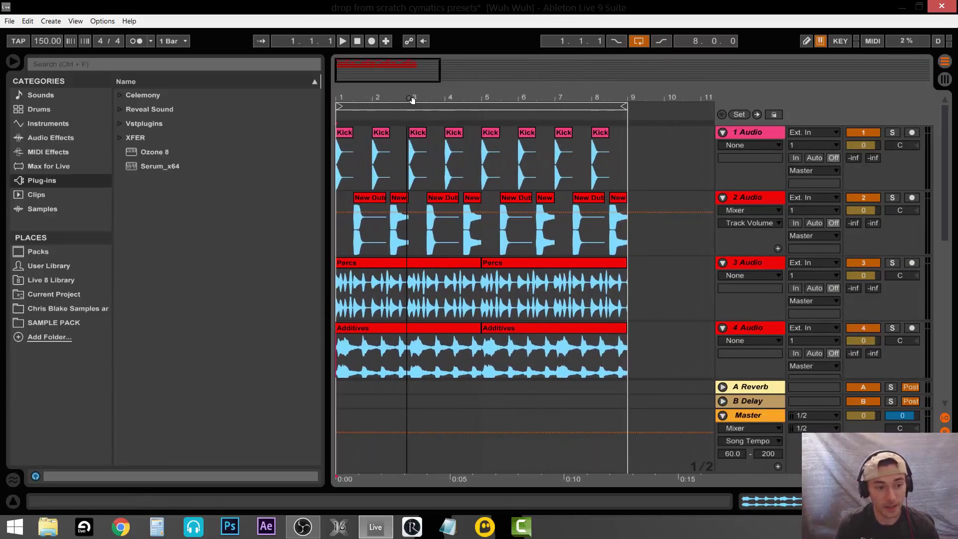
{"action": "left_click", "coordinate": [339, 162]}
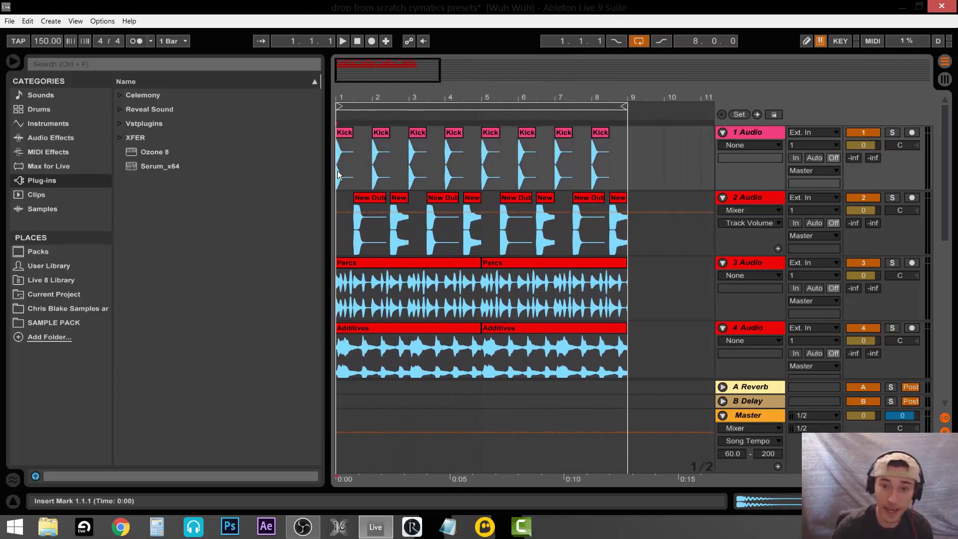
{"action": "left_click_drag", "start_coordinate": [341, 170], "coordinate": [625, 355]}
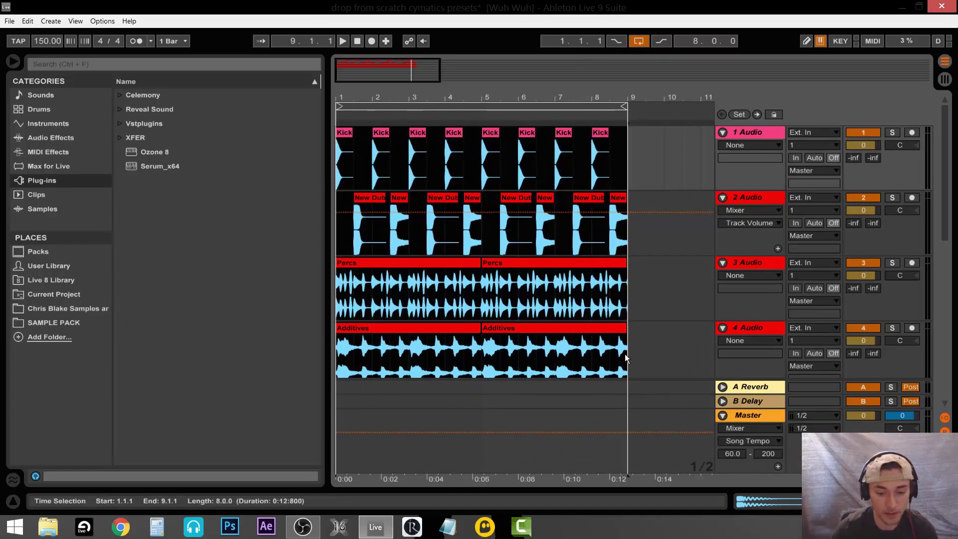
{"action": "scroll", "coordinate": [642, 338], "scroll_direction": "down", "scroll_amount": 2}
{"action": "scroll", "coordinate": [644, 338], "scroll_direction": "up", "scroll_amount": 3}
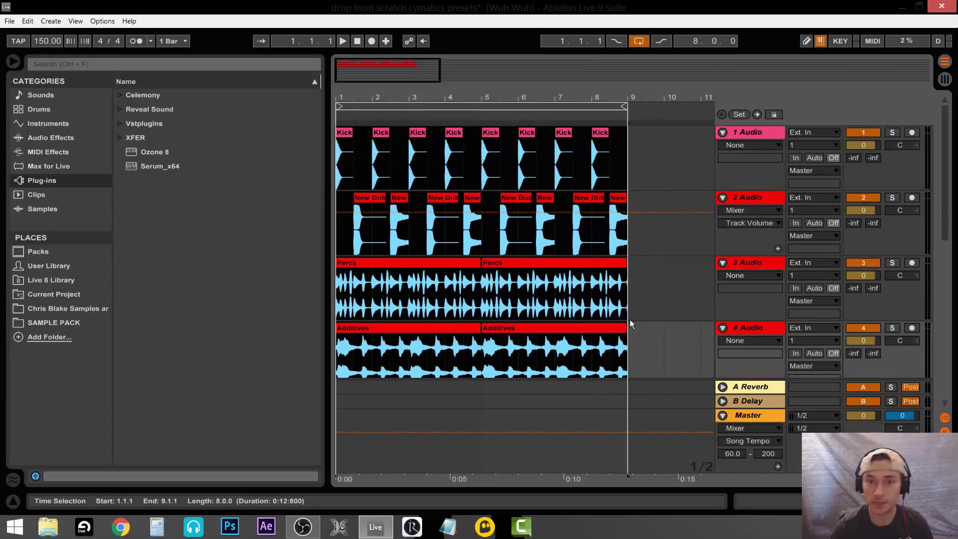
{"action": "scroll", "coordinate": [585, 308], "scroll_direction": "down", "scroll_amount": 3}
{"action": "scroll", "coordinate": [595, 317], "scroll_direction": "up", "scroll_amount": 3}
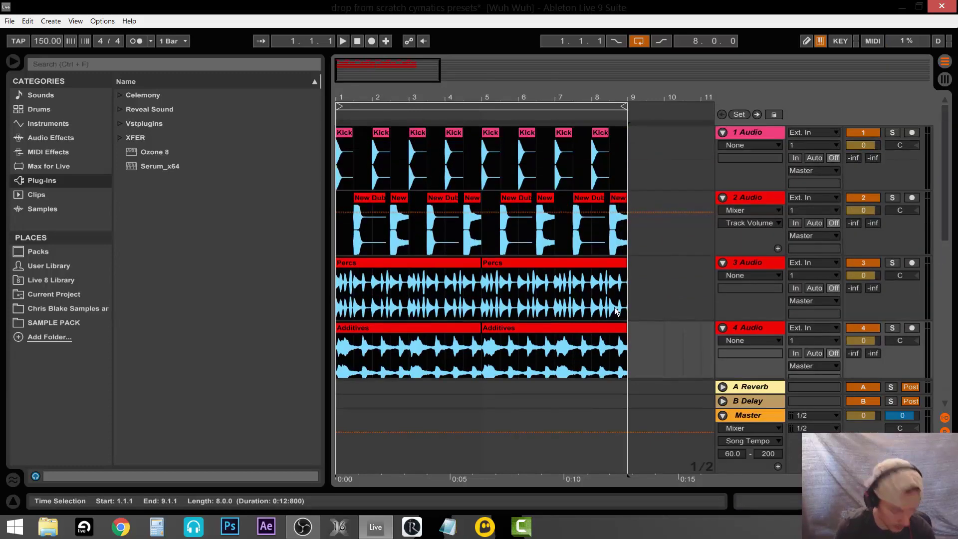
{"action": "key", "text": "space"}
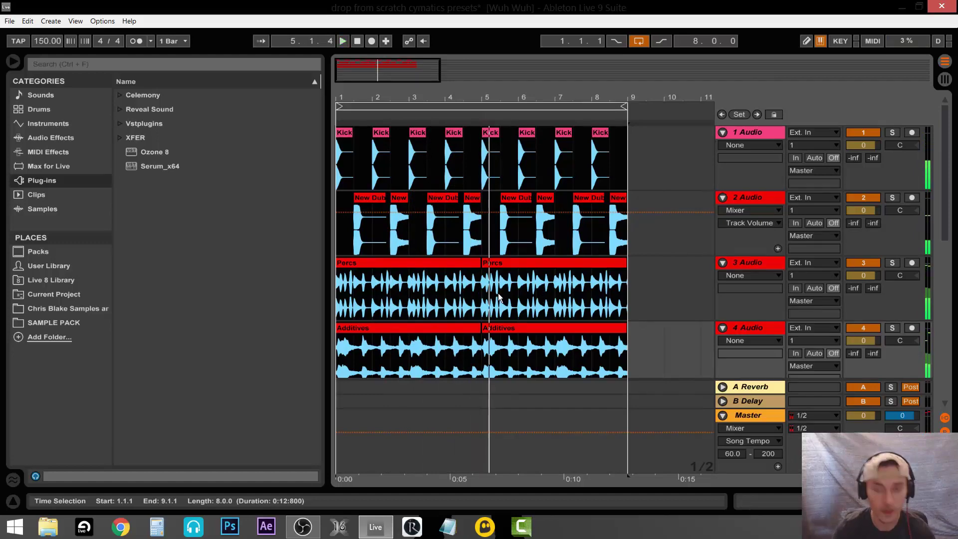
{"action": "scroll", "coordinate": [503, 333], "scroll_direction": "down", "scroll_amount": 4}
{"action": "scroll", "coordinate": [505, 334], "scroll_direction": "down", "scroll_amount": 1}
{"action": "scroll", "coordinate": [619, 308], "scroll_direction": "up", "scroll_amount": 6}
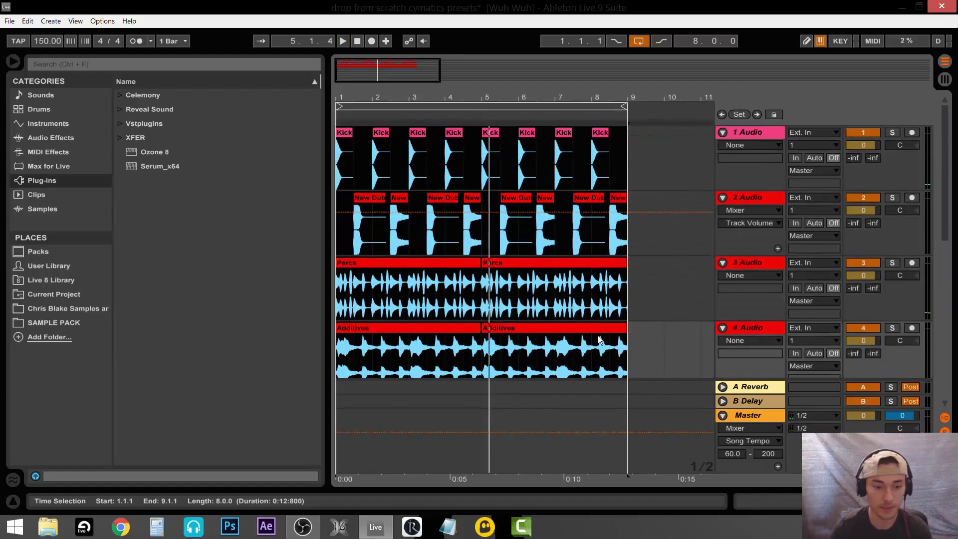
- Load the Serum_x64 instrument from the XFER plug-ins onto the empty 5 MIDI track
{"action": "left_click", "coordinate": [489, 296]}
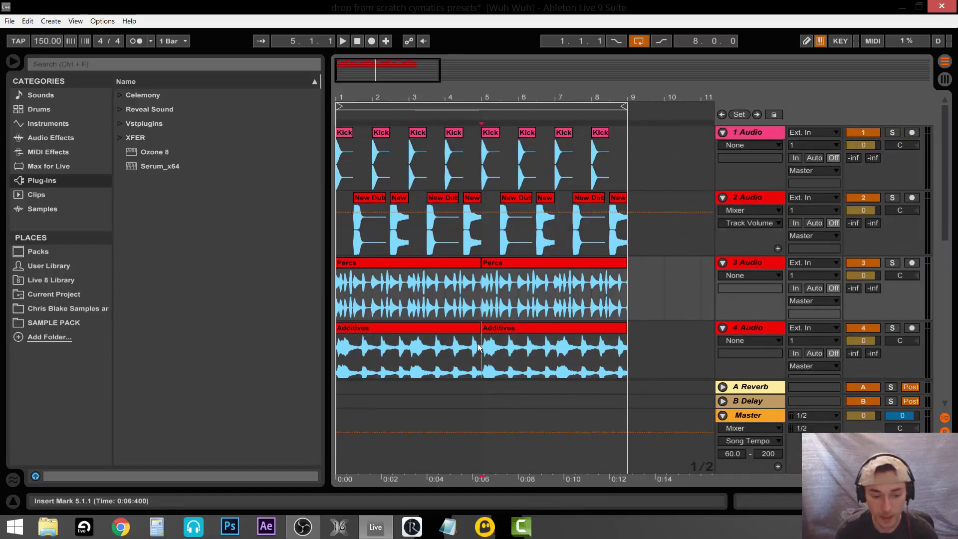
{"action": "scroll", "coordinate": [478, 343], "scroll_direction": "down", "scroll_amount": 3}
{"action": "left_click", "coordinate": [457, 238]}
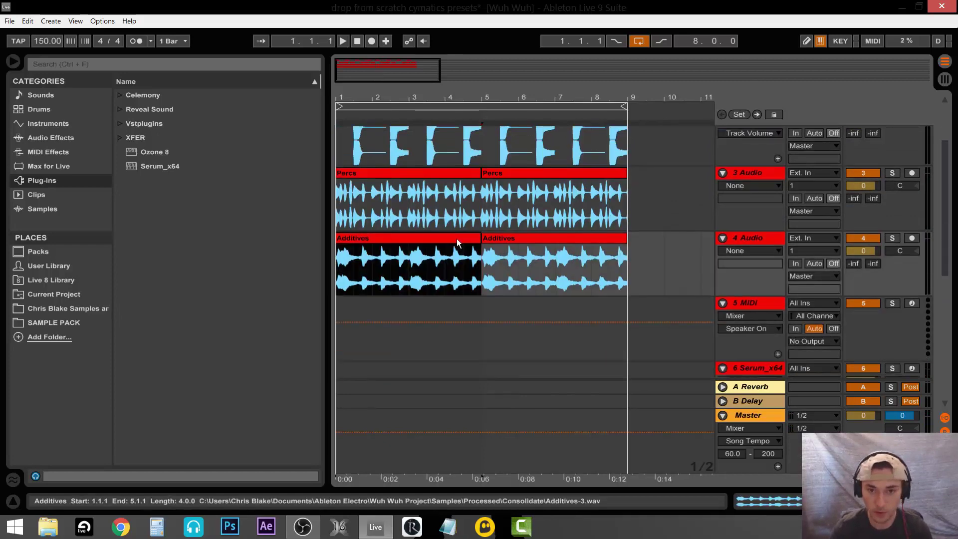
{"action": "scroll", "coordinate": [609, 303], "scroll_direction": "down", "scroll_amount": 3}
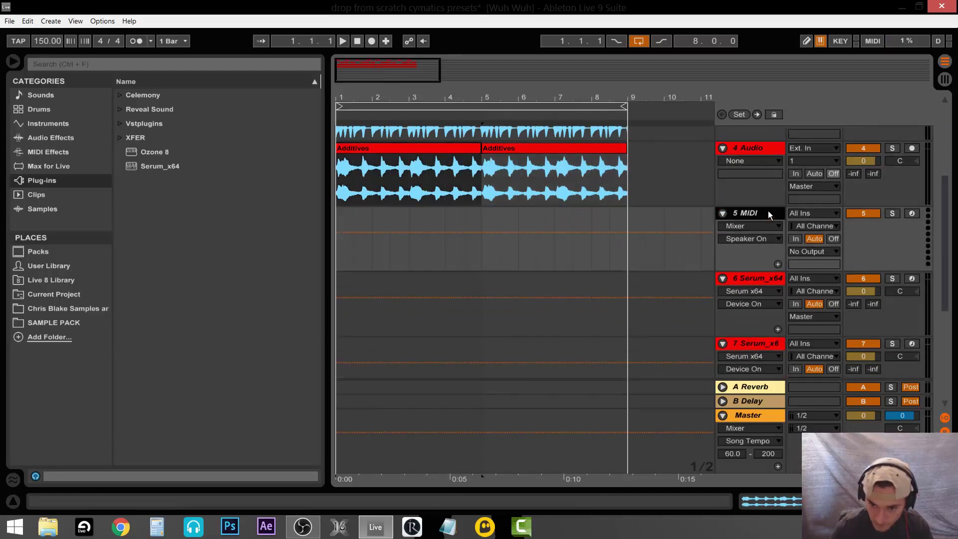
{"action": "double_click", "coordinate": [768, 211]}
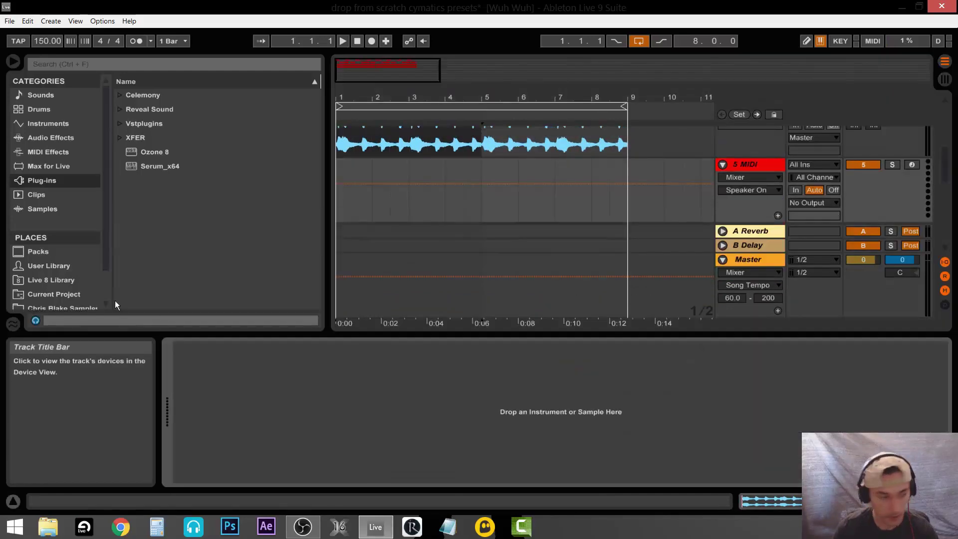
{"action": "left_click", "coordinate": [120, 137]}
{"action": "left_click", "coordinate": [155, 152]}
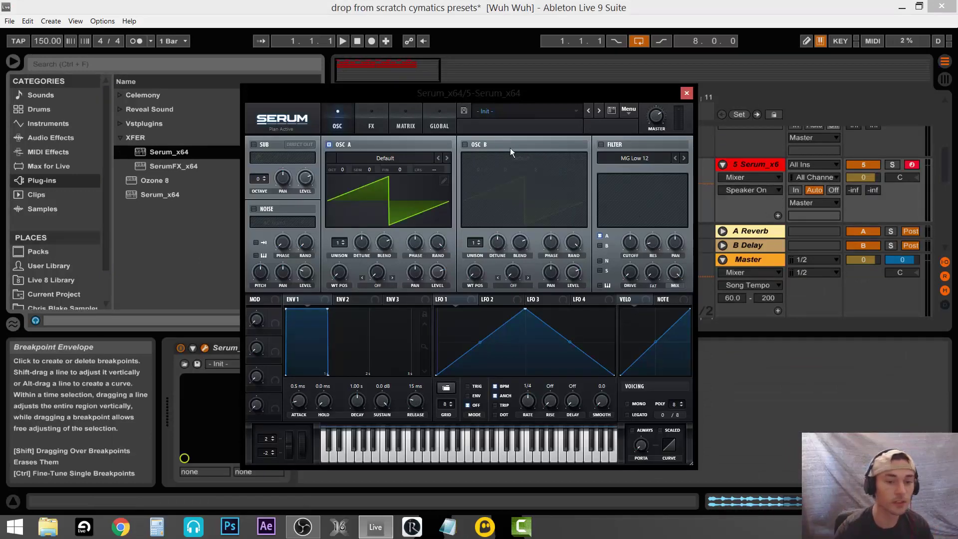
- Load the BASS - A Maverick preset from Cymatics - Outbreak Presets into track 5's Serum
{"action": "left_click", "coordinate": [577, 112]}
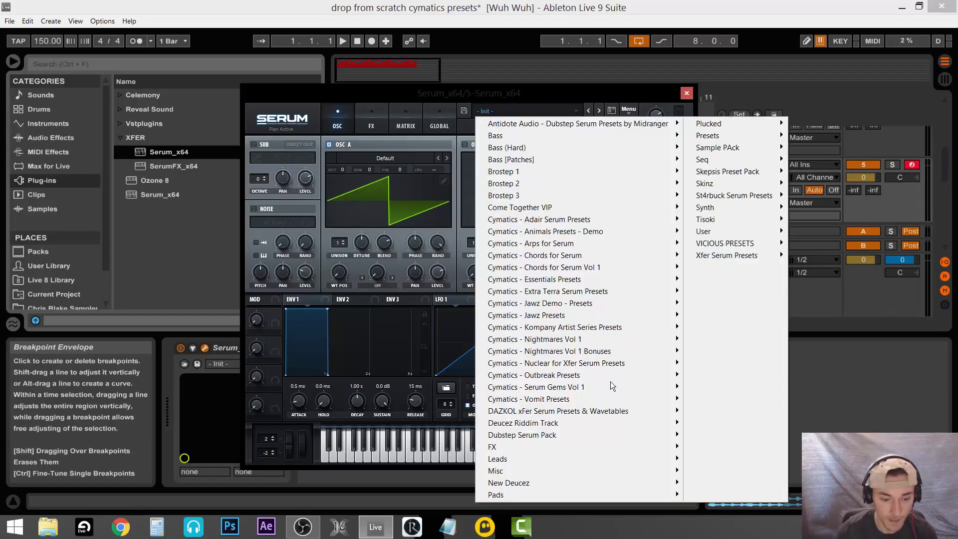
{"action": "mouse_move", "coordinate": [615, 382]}
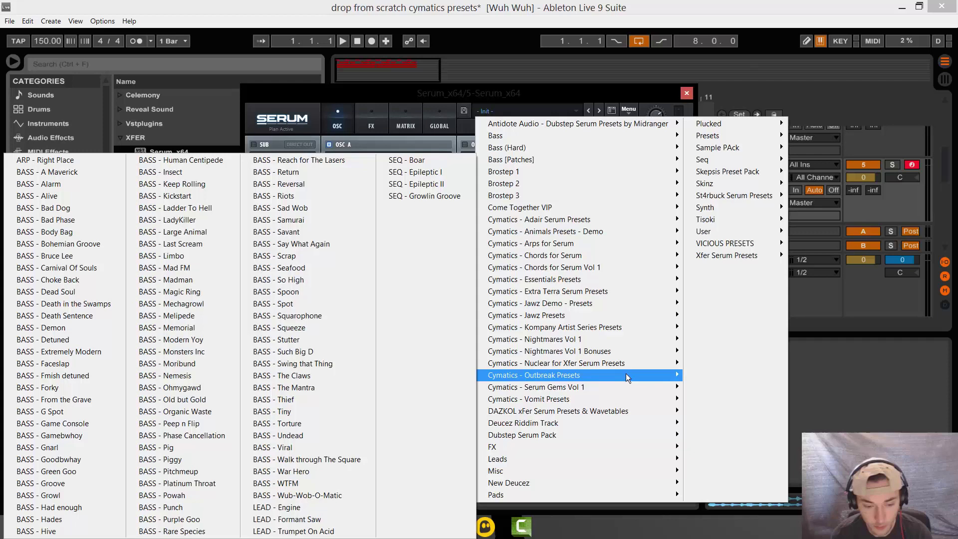
{"action": "left_click", "coordinate": [76, 173]}
{"action": "left_click_drag", "start_coordinate": [505, 95], "coordinate": [516, 46]}
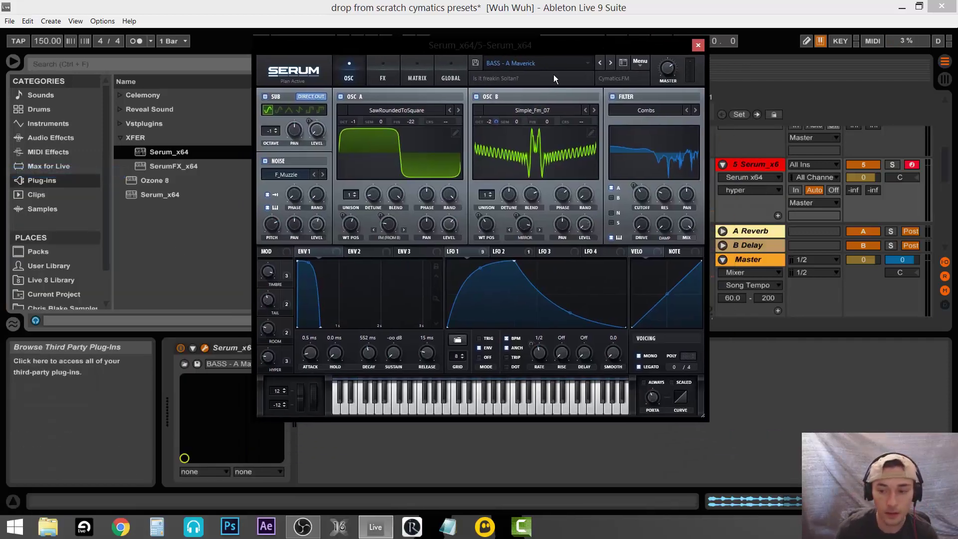
- Audition the A Maverick bass with a few notes and shift the peak of the LFO 1 curve earlier
{"action": "key", "text": "d"}
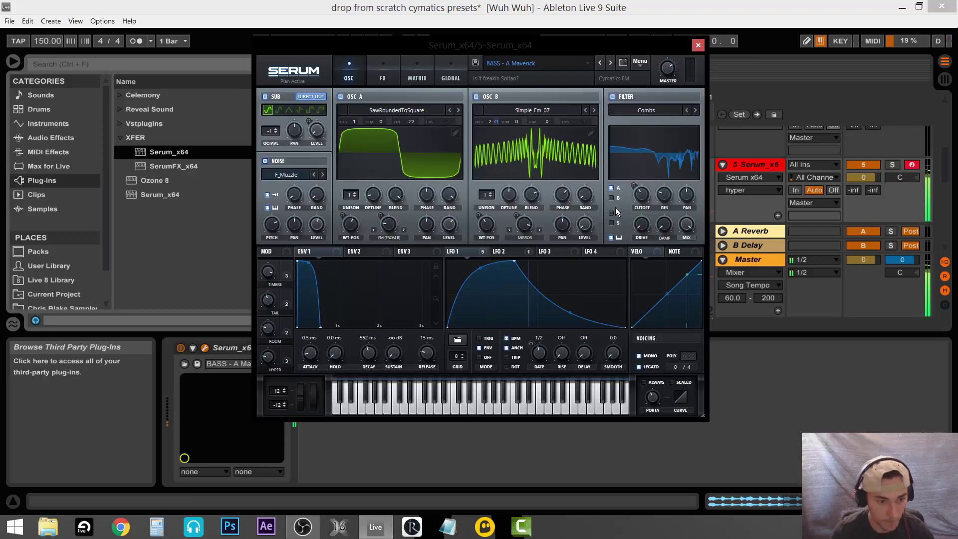
{"action": "key", "text": "z"}
{"action": "key", "text": "d"}
{"action": "key", "text": "z"}
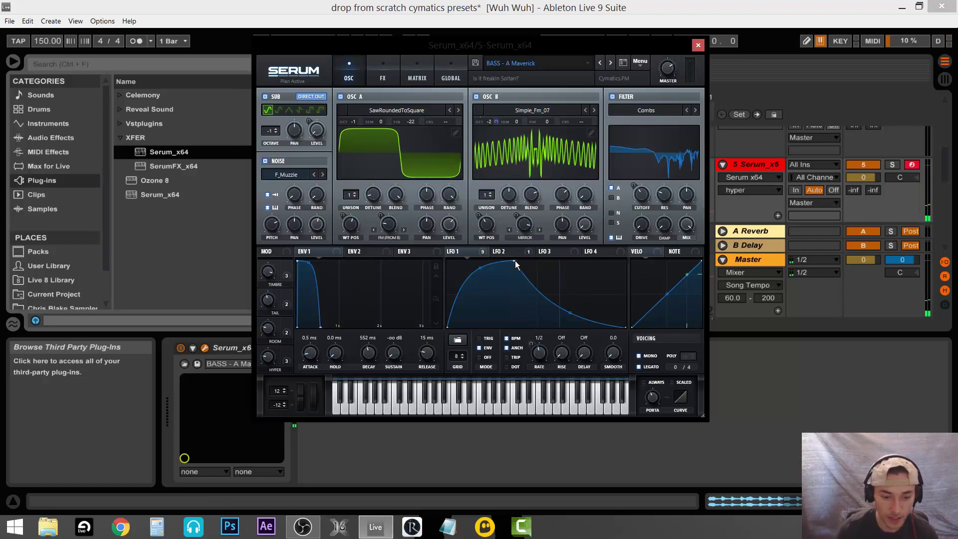
{"action": "left_click_drag", "start_coordinate": [514, 260], "coordinate": [493, 249]}
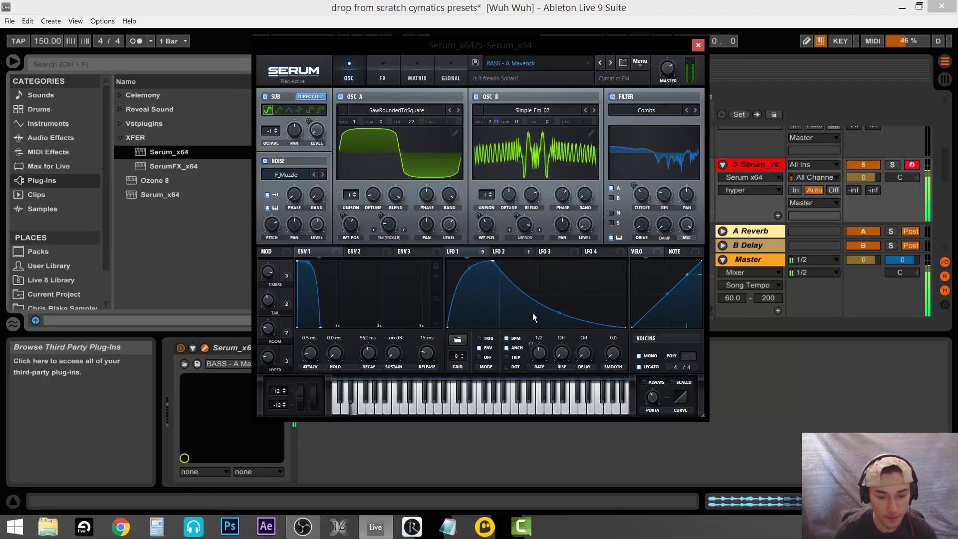
- Set Serum's envelope 1 decay to 248 ms and the LFO 1 rate to 1/8, and close the instrument window
{"action": "left_click", "coordinate": [507, 251]}
{"action": "left_click_drag", "start_coordinate": [369, 353], "coordinate": [376, 366]}
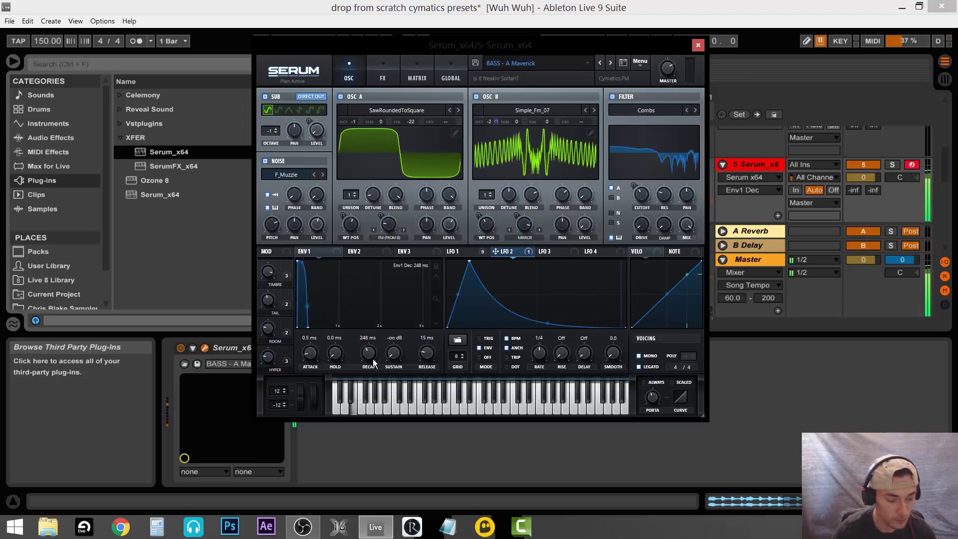
{"action": "left_click", "coordinate": [460, 252]}
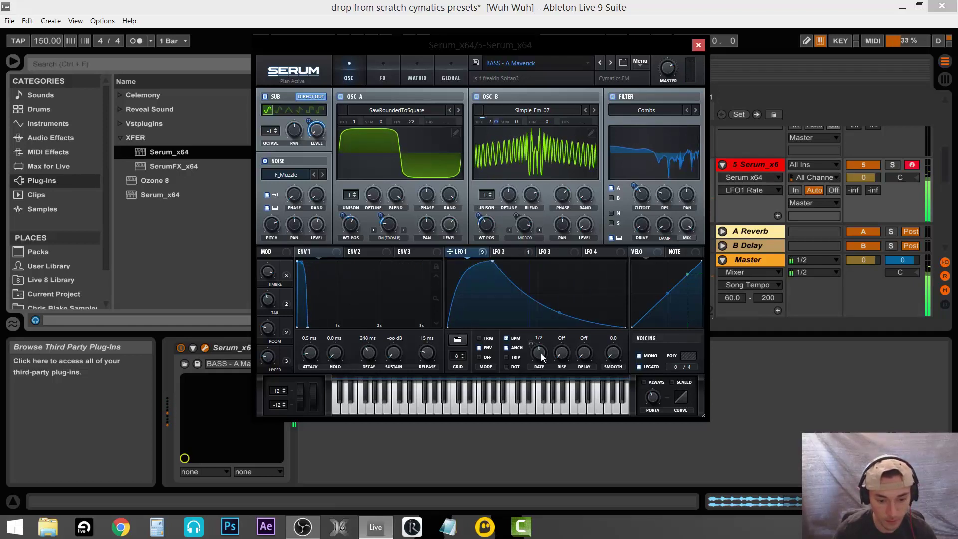
{"action": "left_click_drag", "start_coordinate": [541, 361], "coordinate": [548, 367]}
{"action": "left_click", "coordinate": [516, 253]}
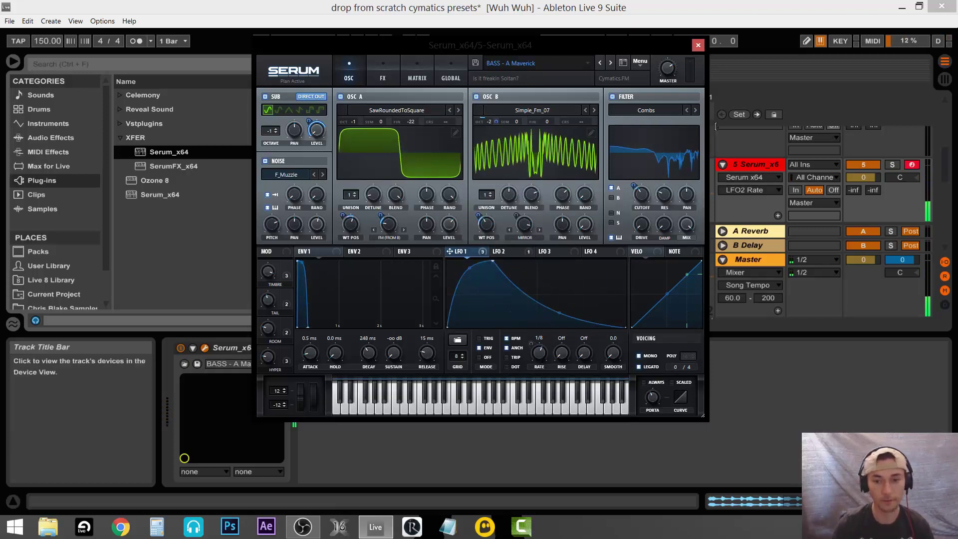
{"action": "left_click", "coordinate": [699, 45]}
- Arm track 6 for recording and open its Serum instrument holding the BASS - Bad Phase preset
{"action": "scroll", "coordinate": [515, 214], "scroll_direction": "down", "scroll_amount": 3}
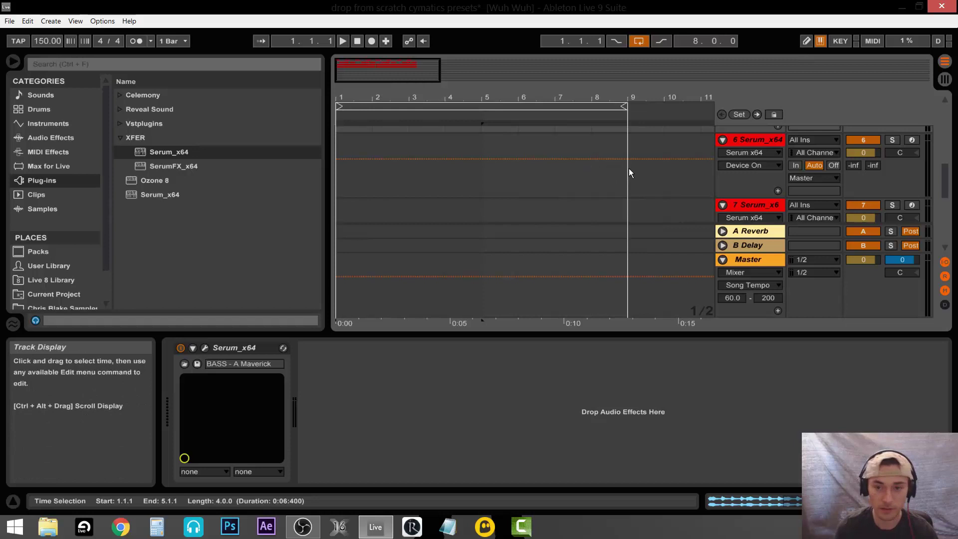
{"action": "scroll", "coordinate": [629, 169], "scroll_direction": "up", "scroll_amount": 2}
{"action": "left_click", "coordinate": [772, 170]}
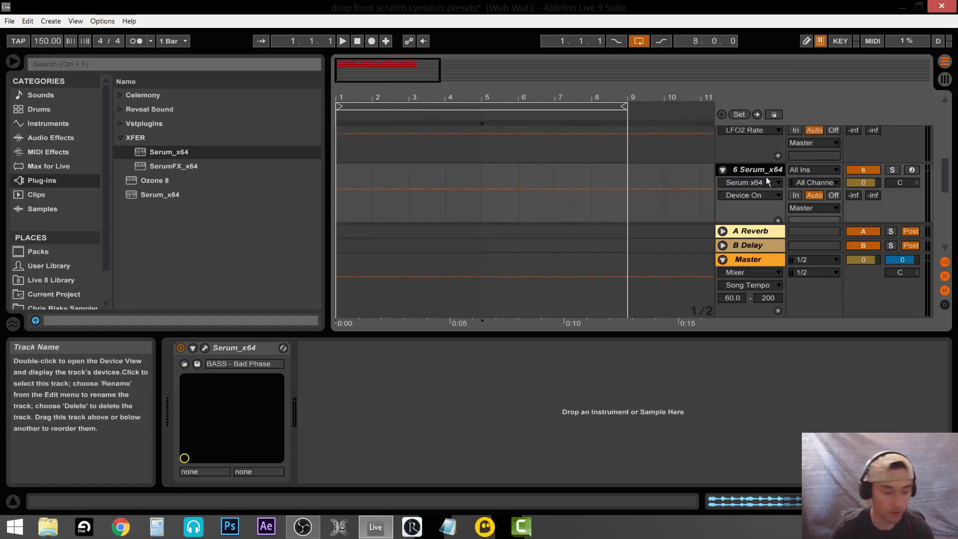
{"action": "left_click", "coordinate": [912, 170]}
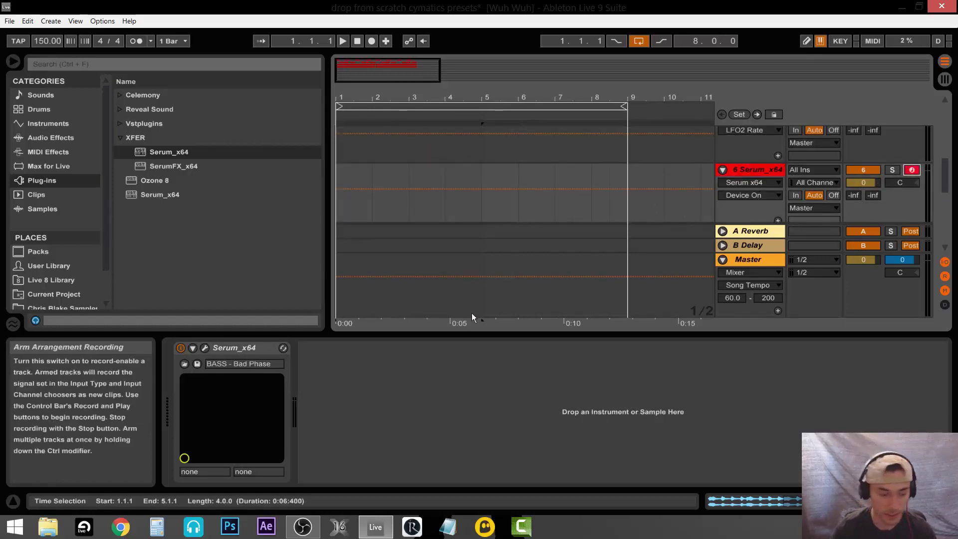
{"action": "left_click", "coordinate": [770, 171]}
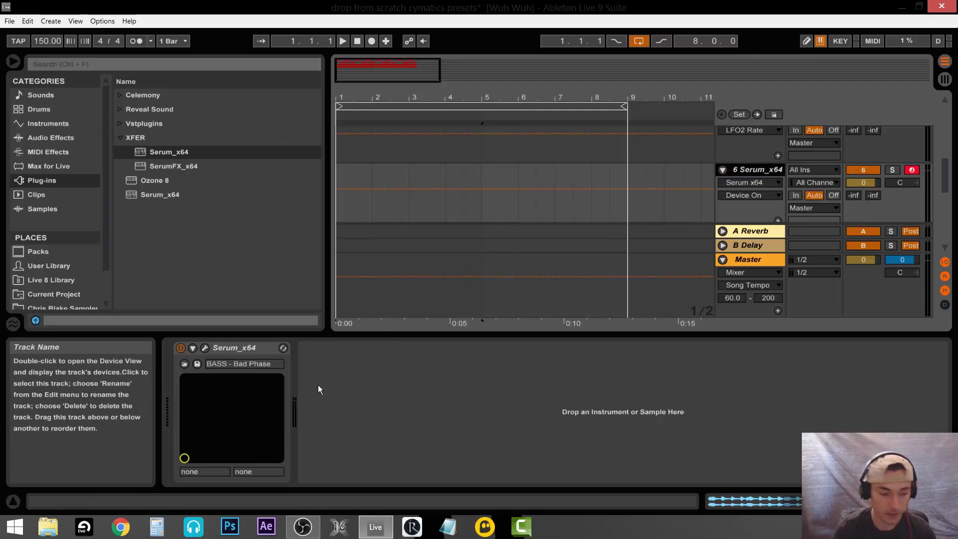
{"action": "left_click", "coordinate": [208, 347]}
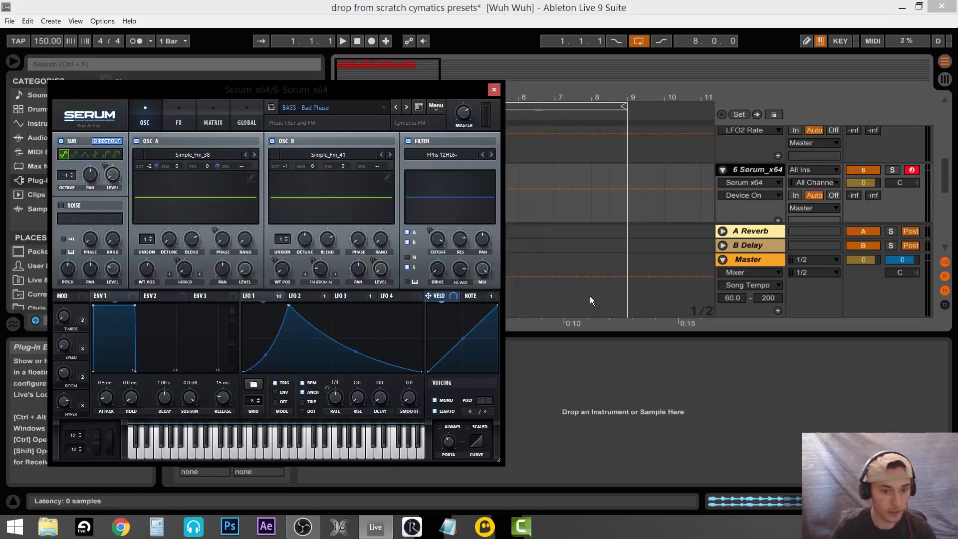
{"action": "left_click_drag", "start_coordinate": [405, 91], "coordinate": [582, 50]}
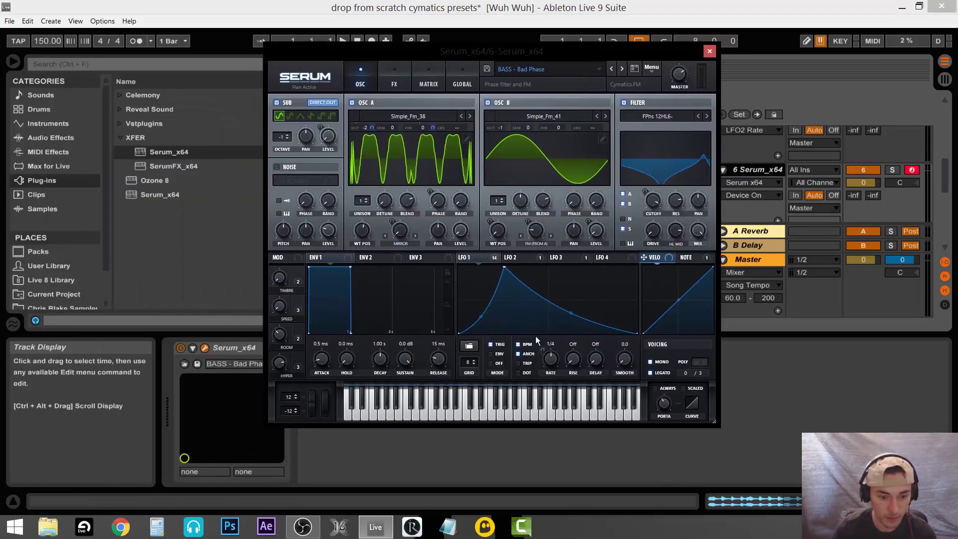
- Compare the LFO 1 and LFO 2 curves of the Bad Phase preset, audition the bass, and close its window
{"action": "left_click", "coordinate": [529, 261]}
{"action": "left_click", "coordinate": [486, 258]}
{"action": "left_click", "coordinate": [520, 260]}
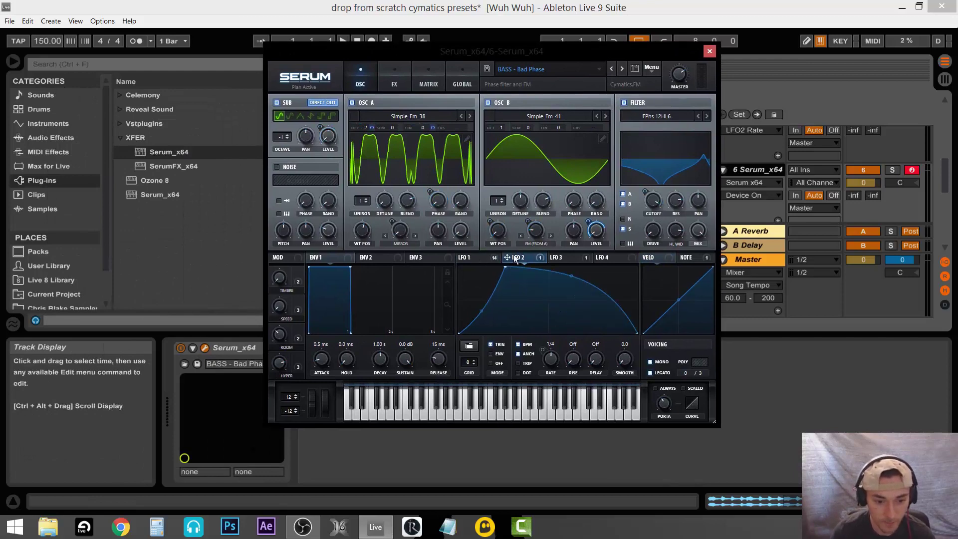
{"action": "left_click", "coordinate": [481, 257]}
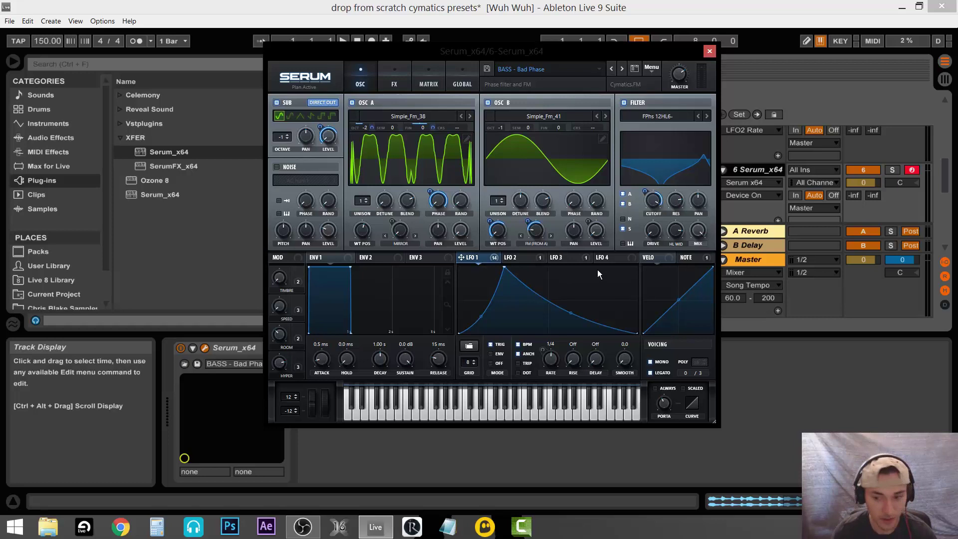
{"action": "key", "text": "d"}
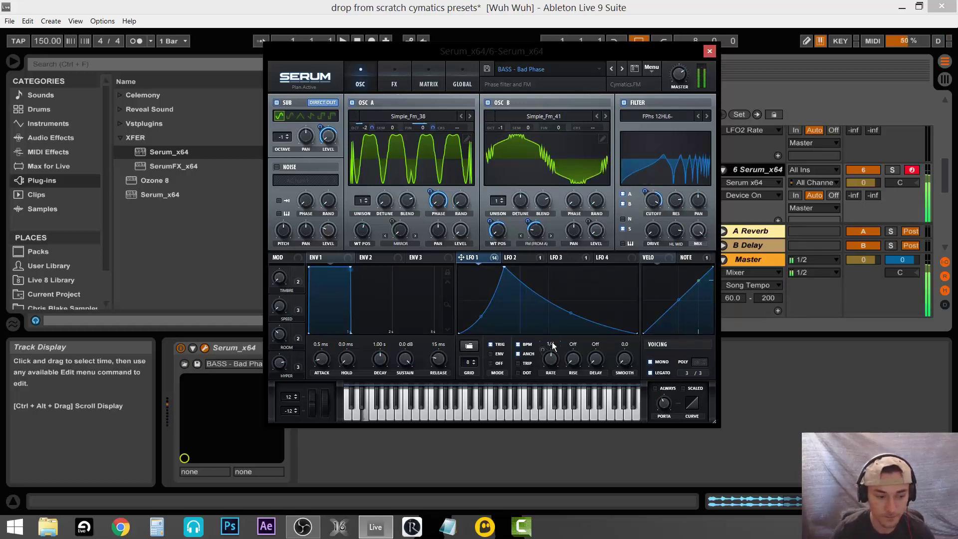
{"action": "left_click", "coordinate": [517, 258]}
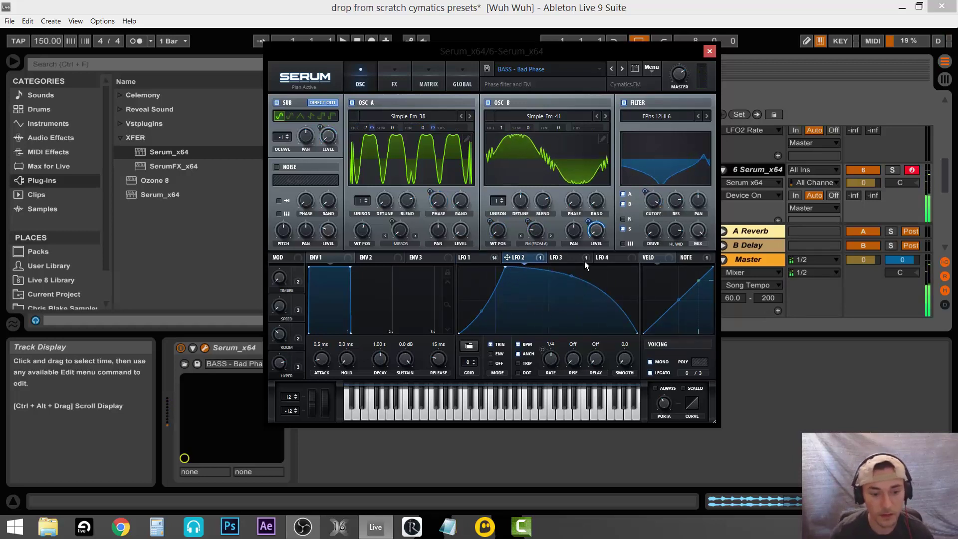
{"action": "left_click", "coordinate": [709, 52]}
- Arm track 7 for recording and open its Serum instrument holding the BASS - Bohemian Groove preset
{"action": "scroll", "coordinate": [738, 172], "scroll_direction": "down", "scroll_amount": 5}
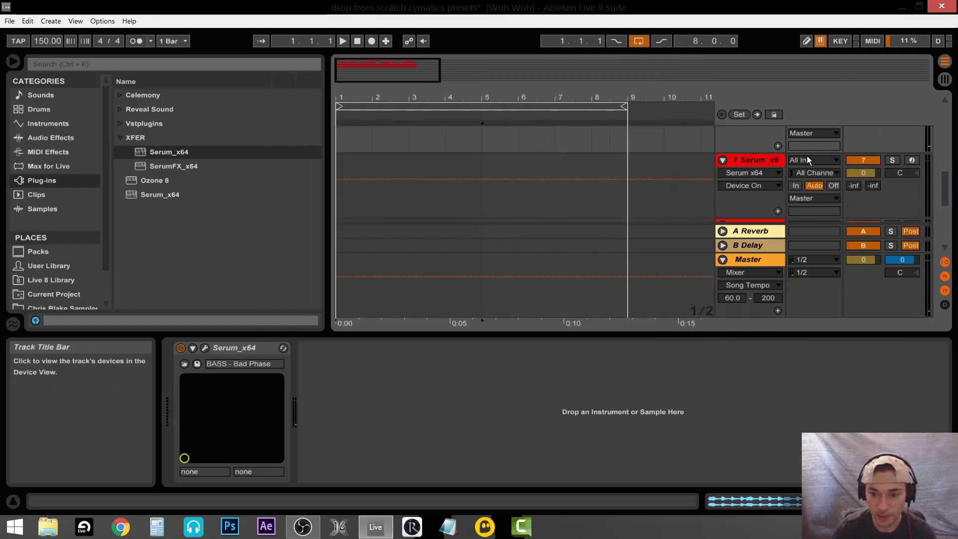
{"action": "left_click", "coordinate": [909, 160]}
{"action": "left_click", "coordinate": [740, 162]}
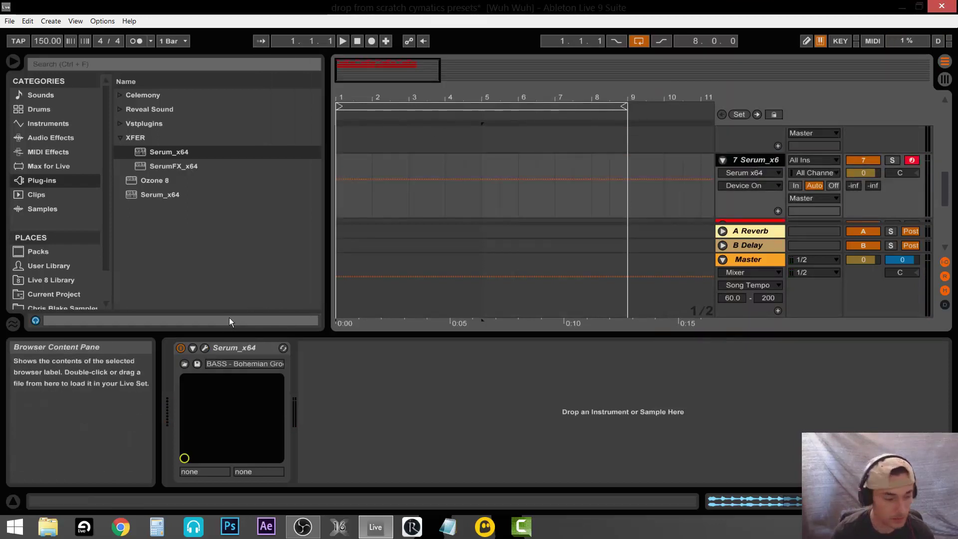
{"action": "left_click", "coordinate": [205, 349]}
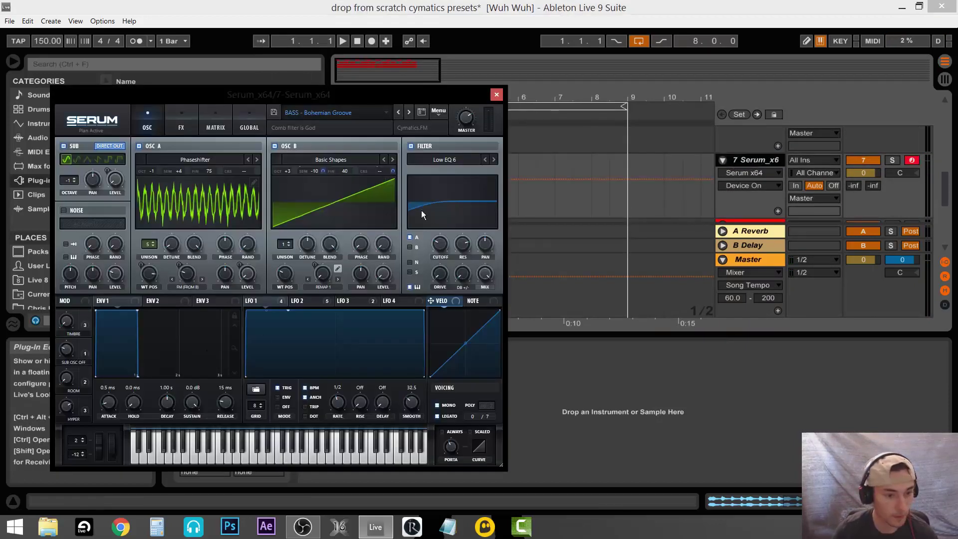
{"action": "left_click_drag", "start_coordinate": [401, 103], "coordinate": [606, 85]}
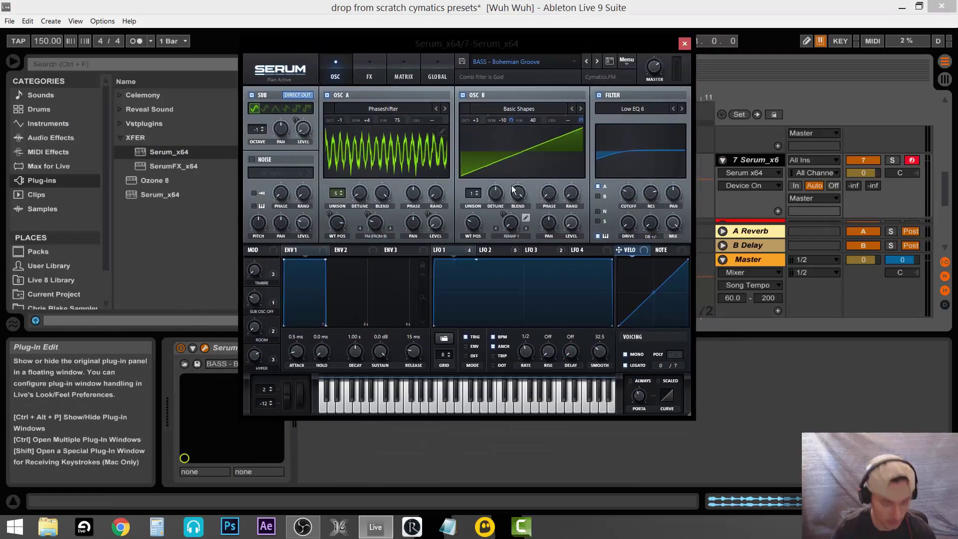
- Examine the LFO 1 and LFO 2 curves of the Bohemian Groove preset and audition the bass with a note
{"action": "left_click", "coordinate": [501, 247]}
{"action": "left_click", "coordinate": [455, 250]}
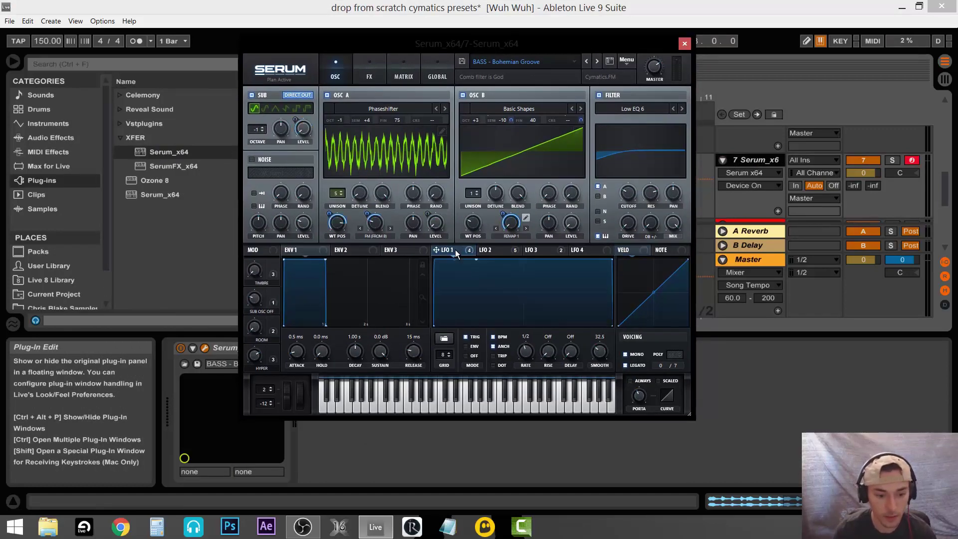
{"action": "left_click_drag", "start_coordinate": [462, 277], "coordinate": [458, 177]}
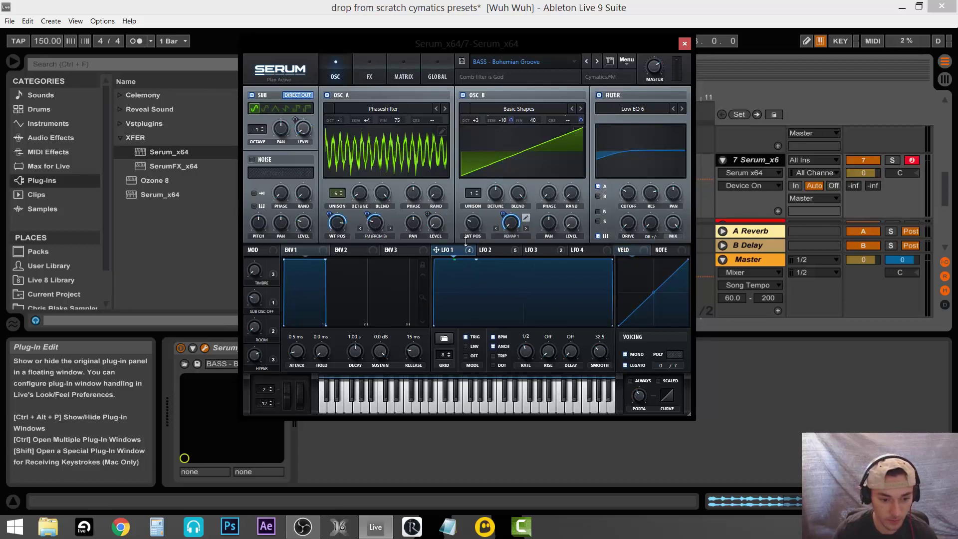
{"action": "mouse_move", "coordinate": [466, 241]}
{"action": "left_mouse_down"}
{"action": "mouse_move", "coordinate": [469, 290]}
{"action": "mouse_move", "coordinate": [468, 254]}
{"action": "left_mouse_up"}
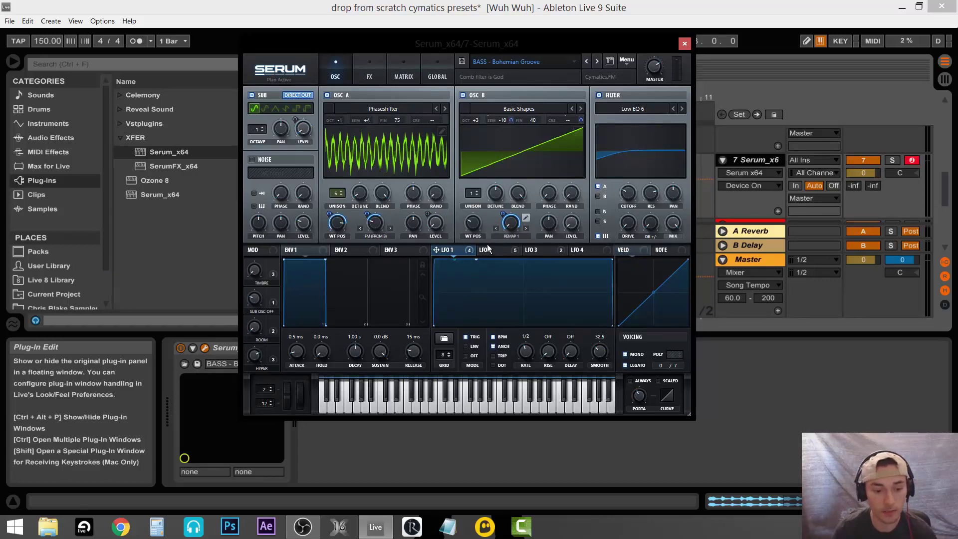
{"action": "left_click", "coordinate": [490, 250]}
{"action": "key", "text": "d"}
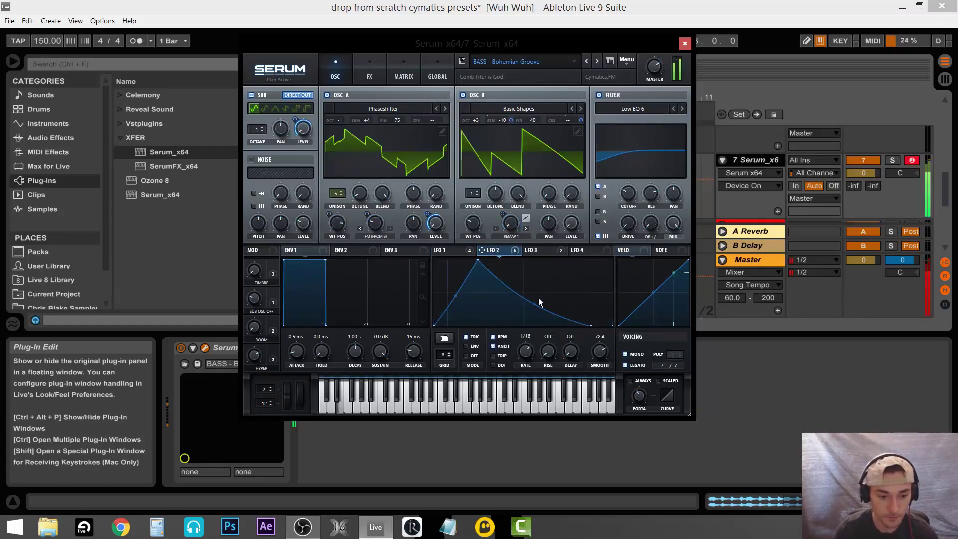
- Try a 1/4 rate on LFO 2 while auditioning the Bohemian Groove bass, and compare LFO 3 with LFO 2
{"action": "left_click_drag", "start_coordinate": [527, 352], "coordinate": [530, 367]}
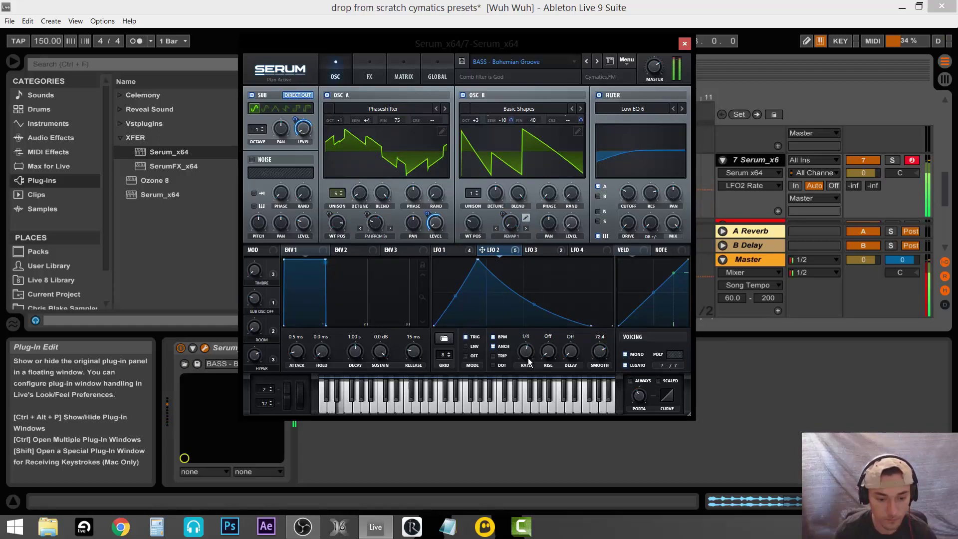
{"action": "left_click", "coordinate": [540, 251]}
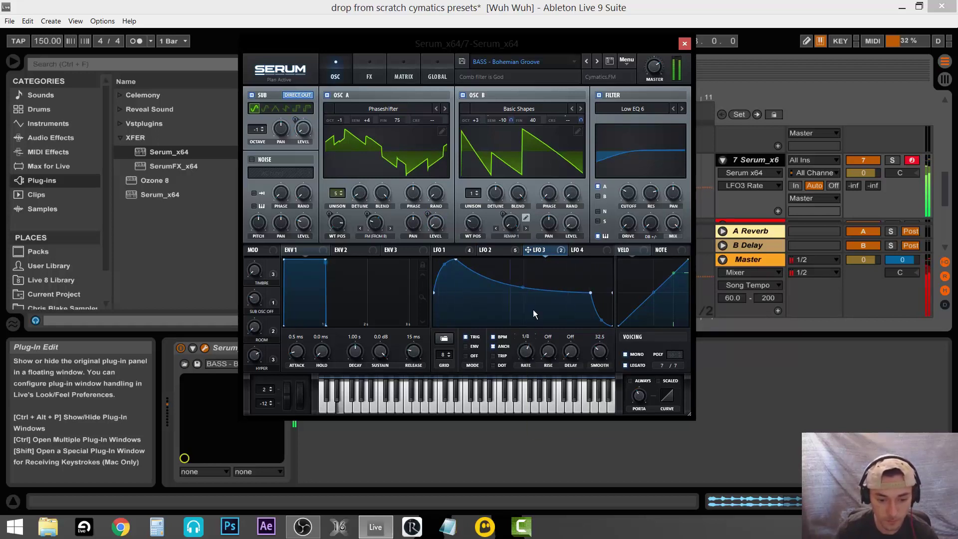
{"action": "left_click", "coordinate": [494, 251]}
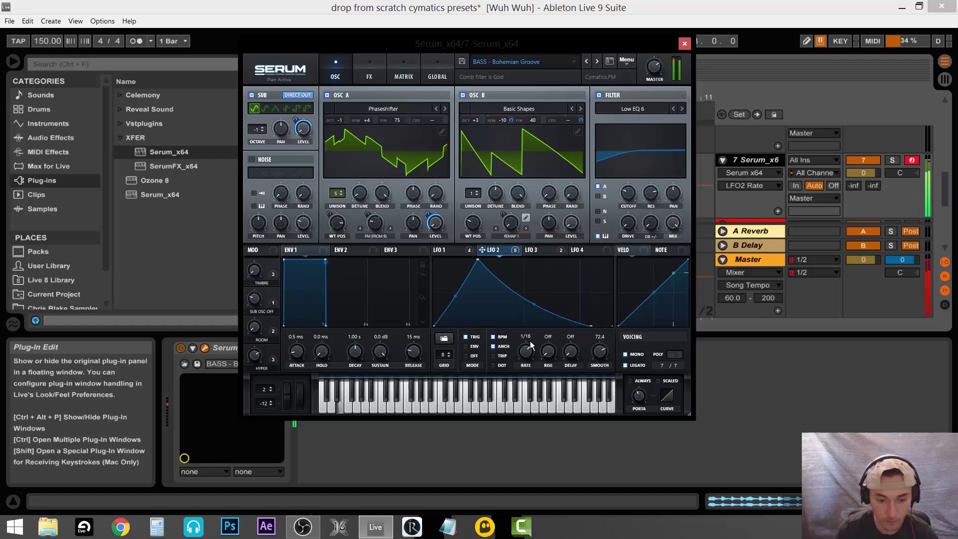
{"action": "left_click", "coordinate": [540, 251]}
- Close track 7's Serum, arm track 8 for recording, and open its Serum instrument holding the BASS - Choke Back preset
{"action": "left_click", "coordinate": [685, 44]}
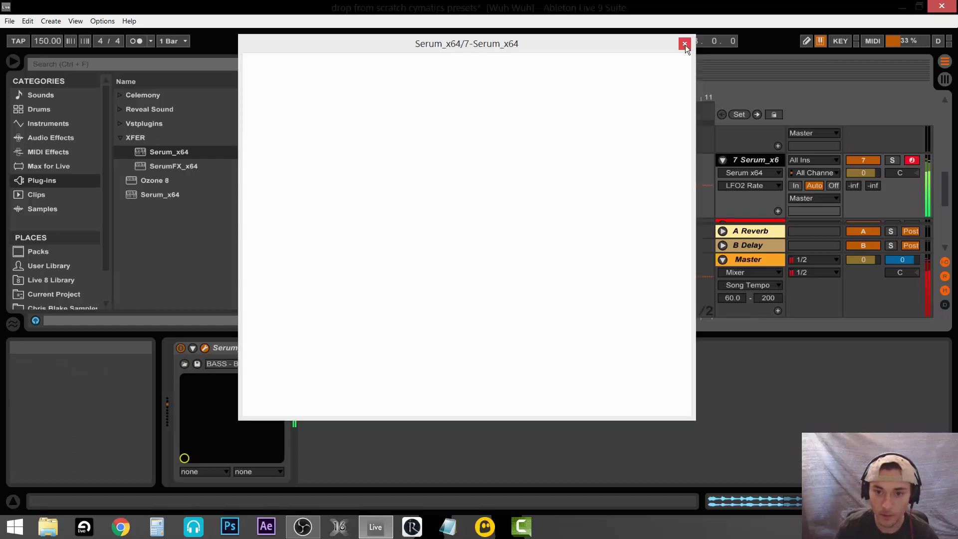
{"action": "scroll", "coordinate": [883, 208], "scroll_direction": "down", "scroll_amount": 1}
{"action": "left_click", "coordinate": [912, 167]}
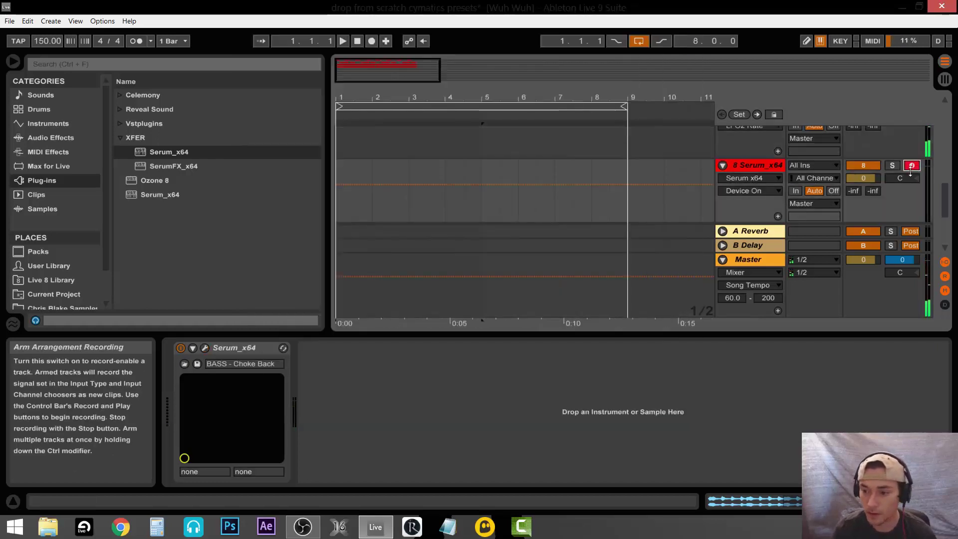
{"action": "left_click", "coordinate": [771, 170]}
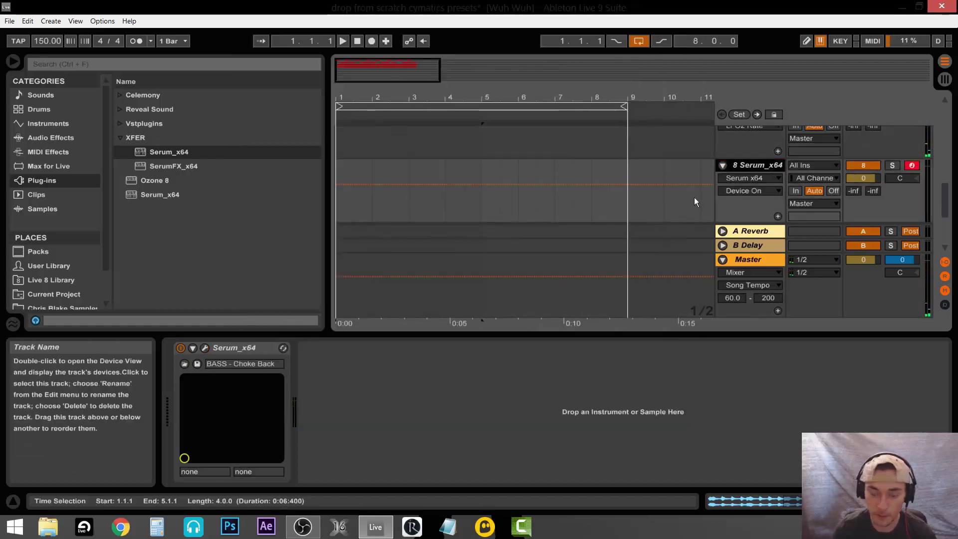
{"action": "left_click", "coordinate": [207, 348]}
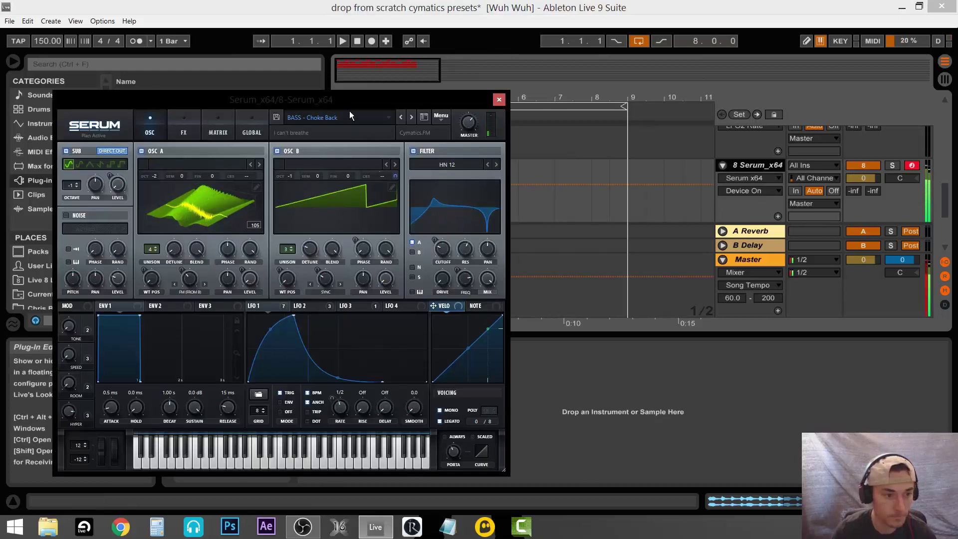
{"action": "left_click_drag", "start_coordinate": [352, 102], "coordinate": [595, 85]}
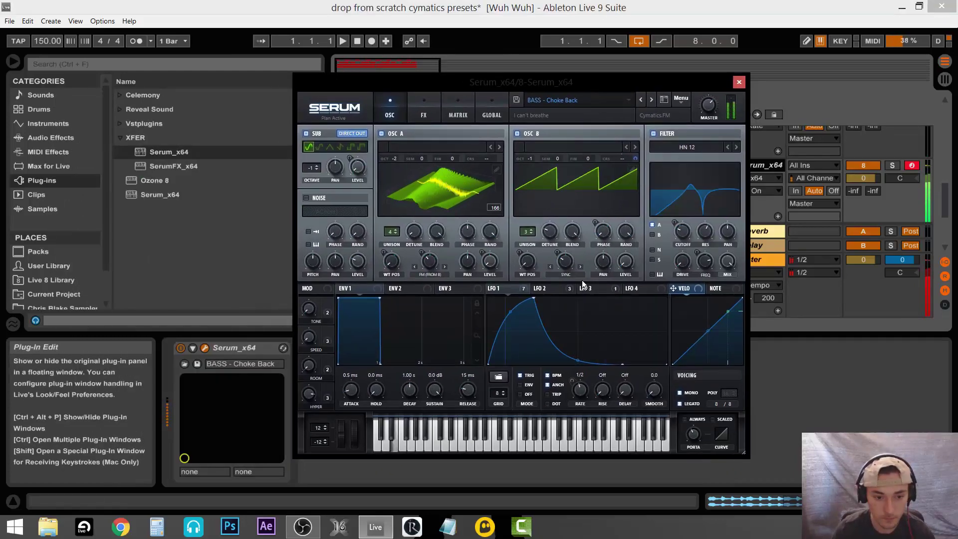
- Close track 8's Serum, arm track 9, and open its Serum instrument holding the BASS - Death in the Swamps preset
{"action": "left_click", "coordinate": [740, 83]}
{"action": "left_click", "coordinate": [911, 170]}
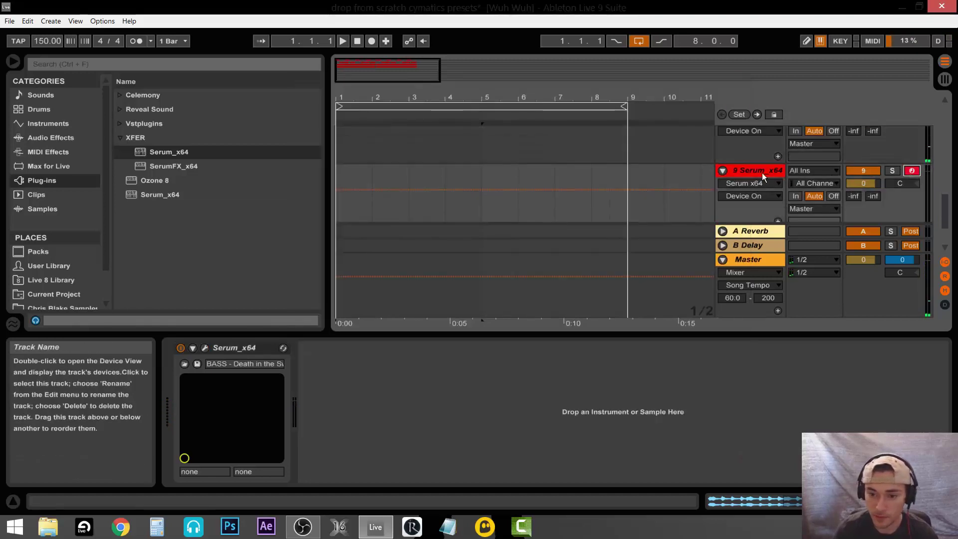
{"action": "left_click", "coordinate": [204, 347]}
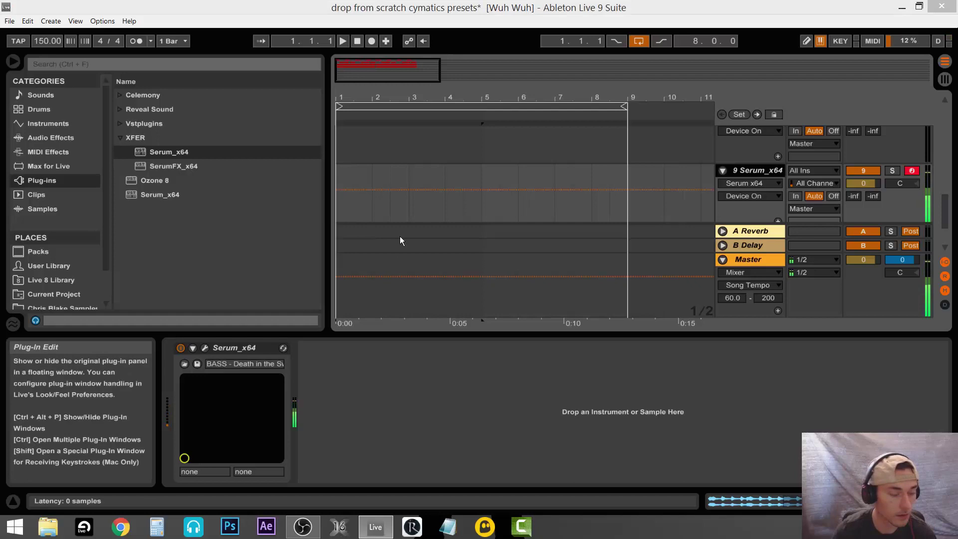
{"action": "left_click_drag", "start_coordinate": [432, 104], "coordinate": [624, 78]}
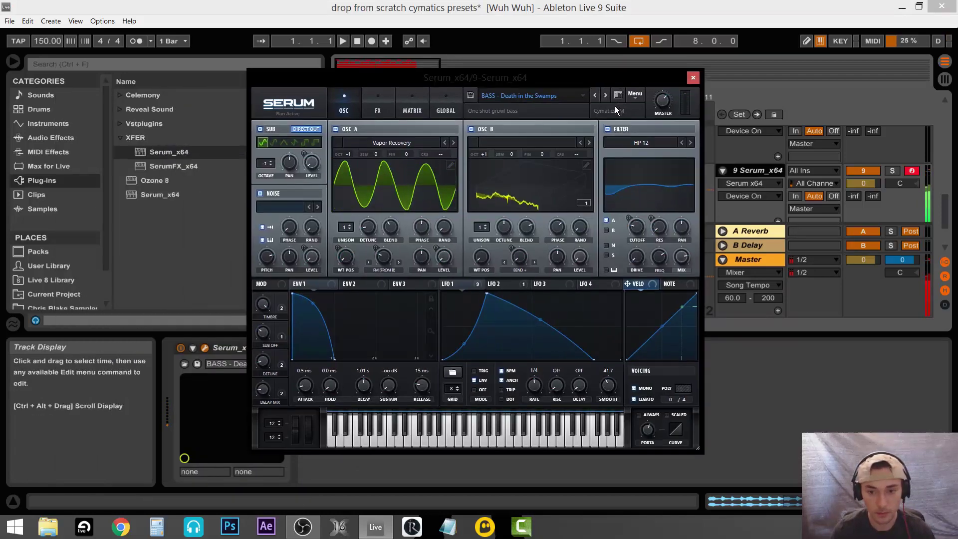
- Close track 9's Serum, arm track 10 with its Death in the Swamps bass, and hide the device view
{"action": "left_click", "coordinate": [693, 78]}
{"action": "key", "text": "ctrl+d"}
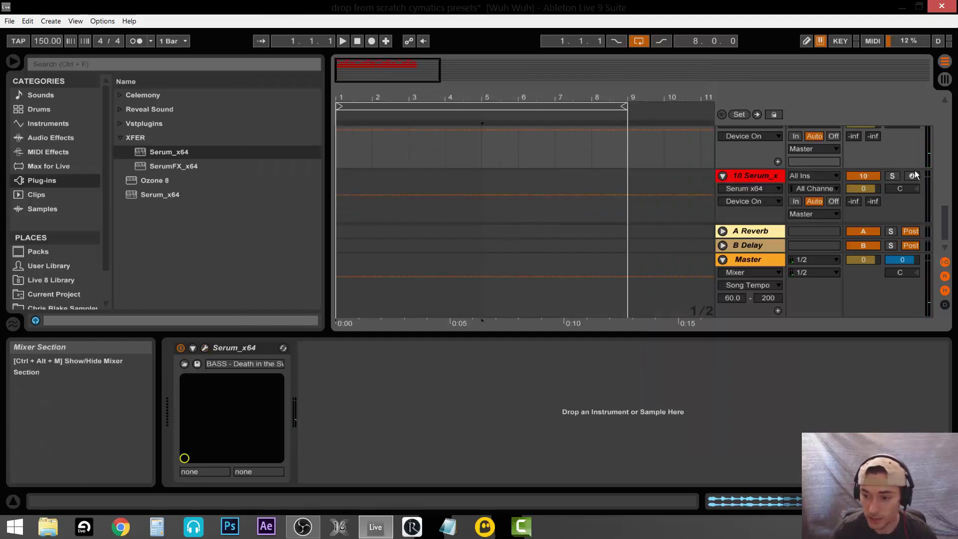
{"action": "left_click", "coordinate": [669, 190]}
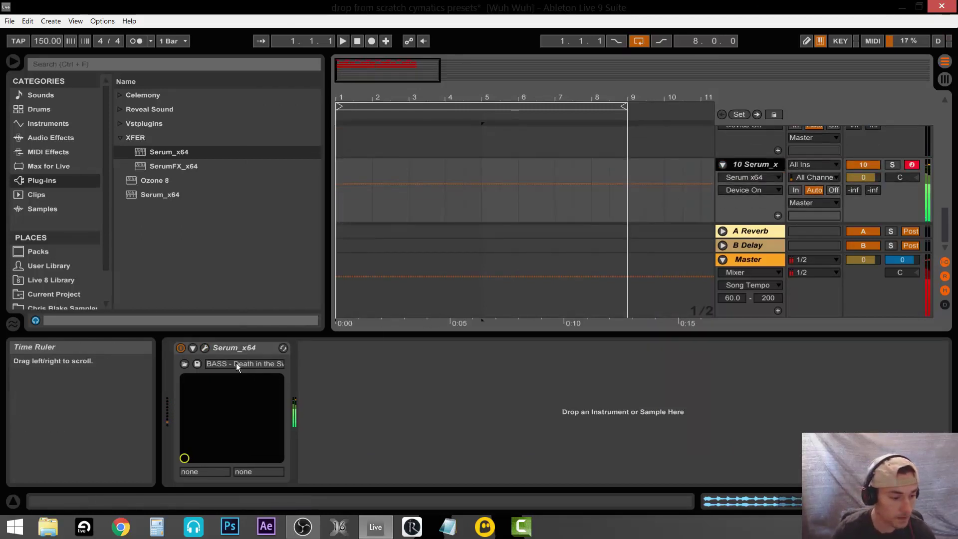
{"action": "left_click", "coordinate": [406, 338]}
{"action": "left_click_drag", "start_coordinate": [406, 334], "coordinate": [424, 419]}
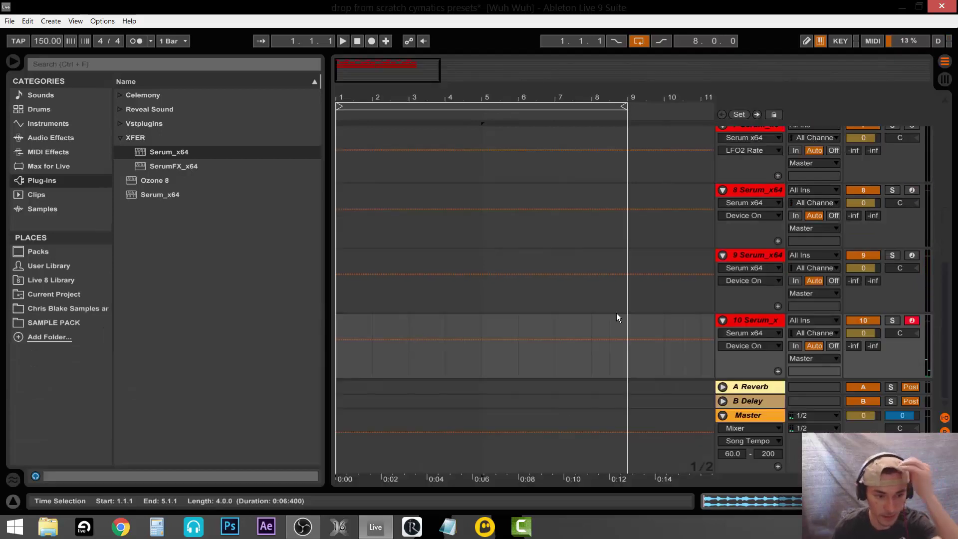
- Compare the basses on tracks 9 and 10 by arming each in turn, and inspect LFO 1 in track 10's Serum
{"action": "left_click", "coordinate": [913, 256]}
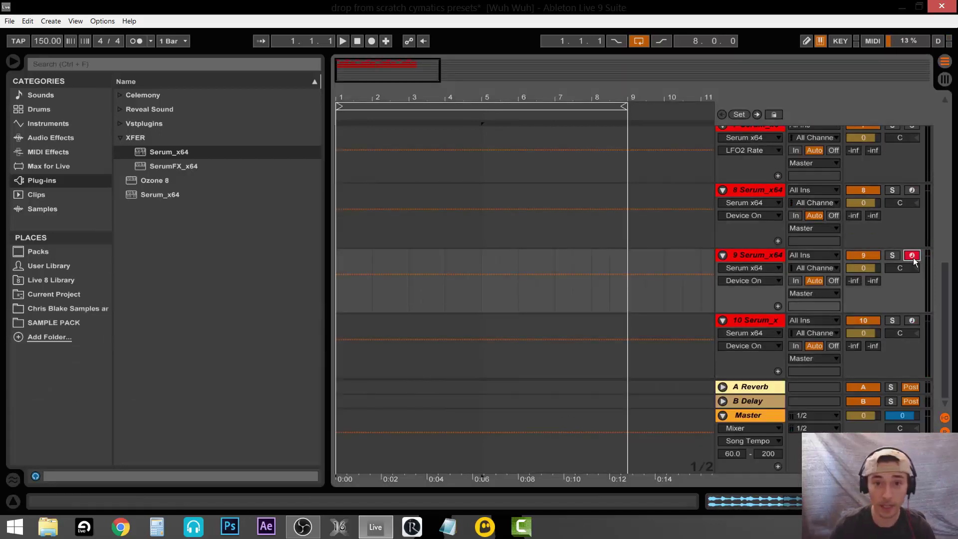
{"action": "left_click", "coordinate": [912, 322]}
{"action": "double_click", "coordinate": [759, 320]}
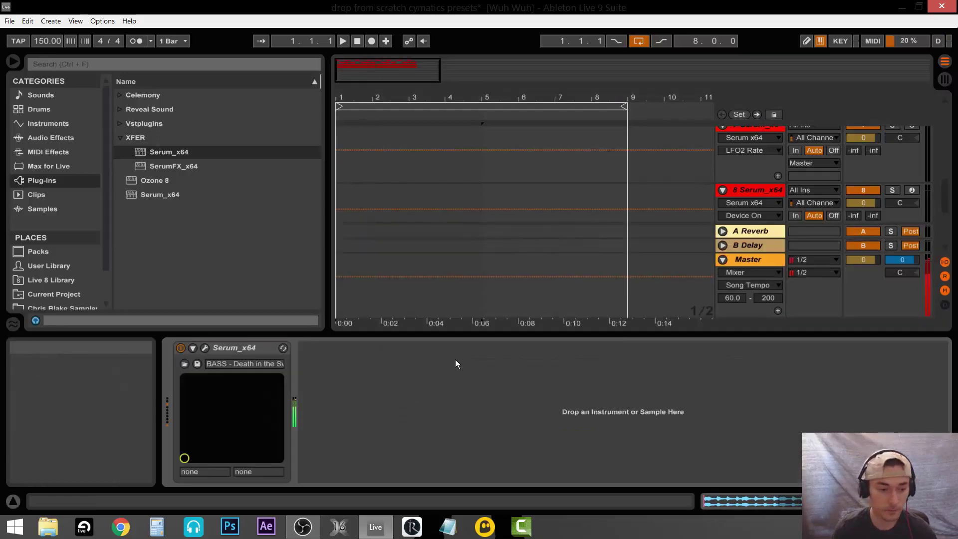
{"action": "left_click", "coordinate": [205, 348]}
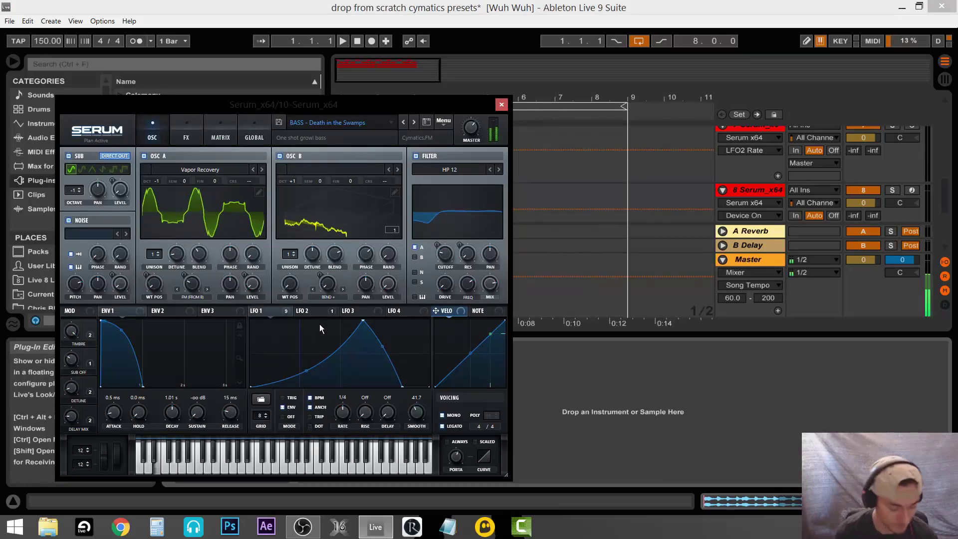
{"action": "left_click", "coordinate": [502, 104]}
- Insert the ShaperBox-64bit plug-in after Serum on track 10 and add its Volume shaper
{"action": "left_click_drag", "start_coordinate": [543, 333], "coordinate": [549, 424]}
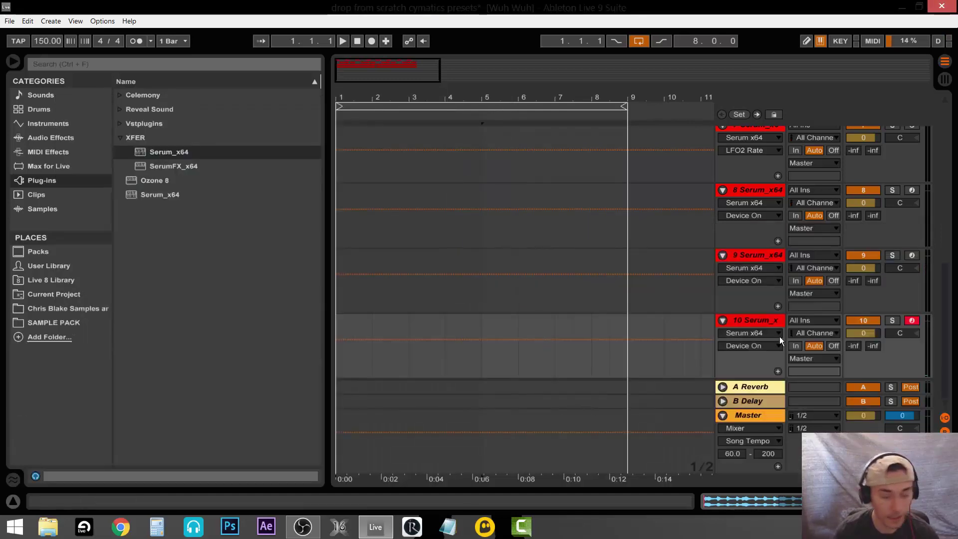
{"action": "double_click", "coordinate": [760, 319]}
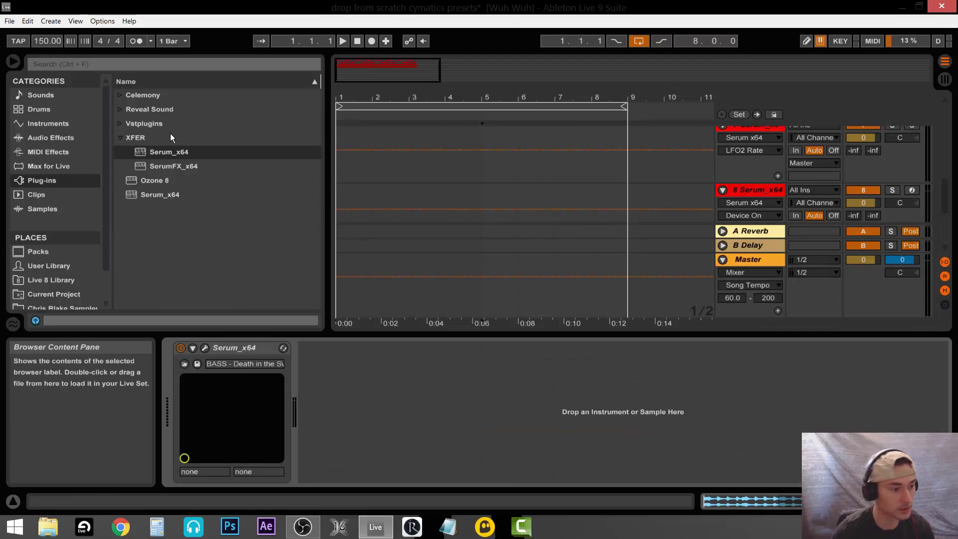
{"action": "left_click", "coordinate": [121, 124]}
{"action": "scroll", "coordinate": [199, 205], "scroll_direction": "down", "scroll_amount": 3}
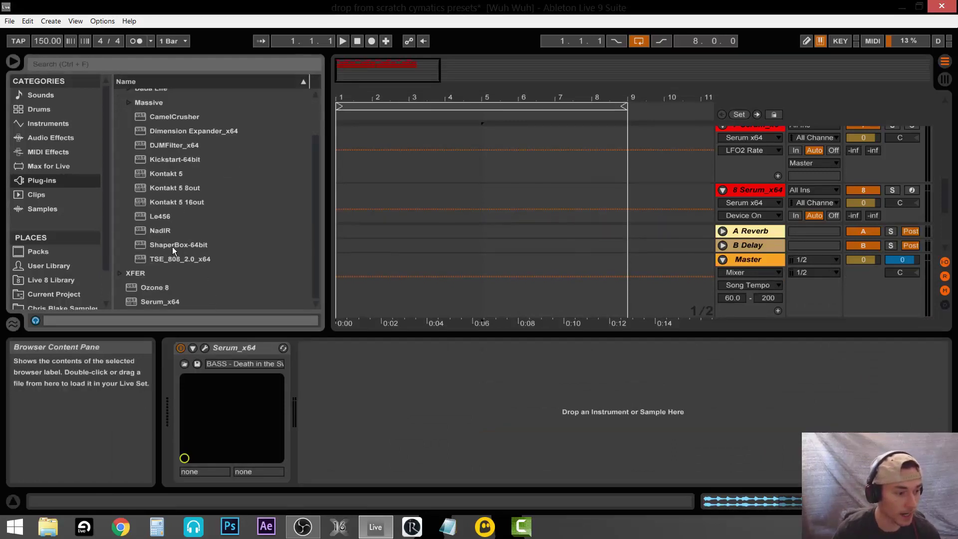
{"action": "left_click_drag", "start_coordinate": [172, 245], "coordinate": [381, 390]}
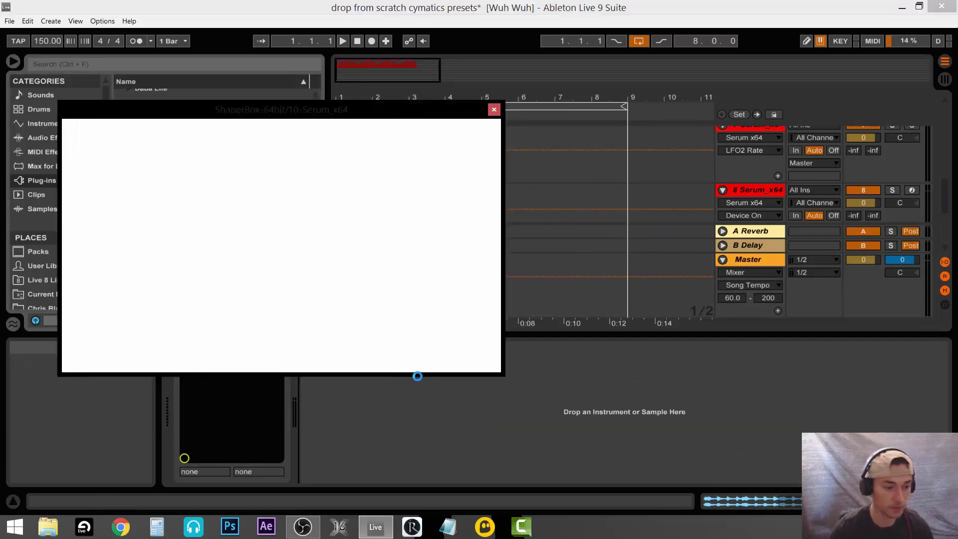
{"action": "left_click_drag", "start_coordinate": [349, 113], "coordinate": [552, 126]}
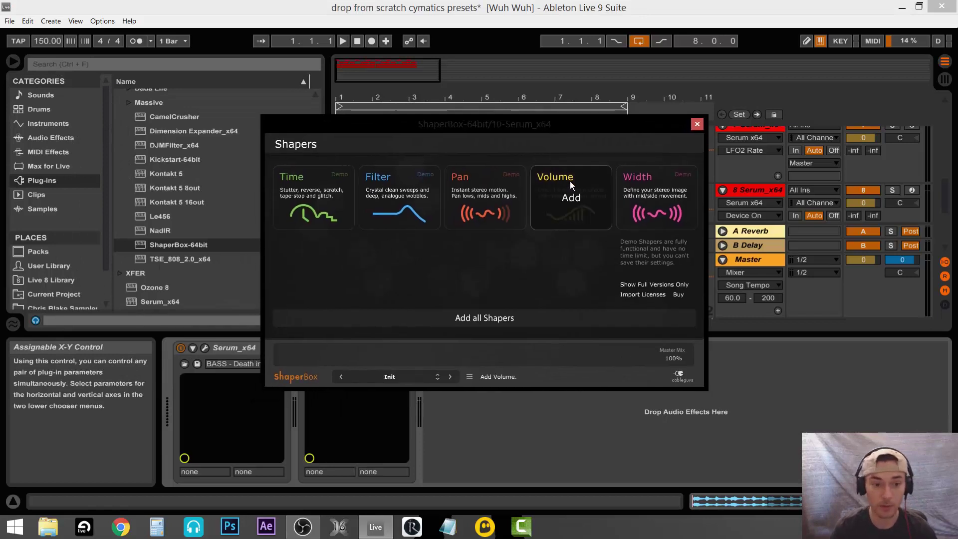
{"action": "left_click", "coordinate": [575, 204]}
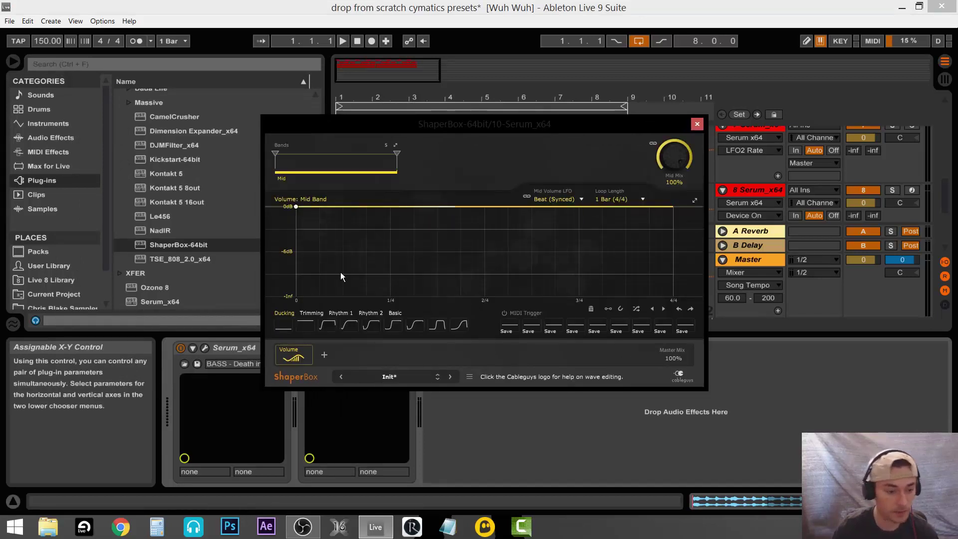
- Check the loop length options and apply a ducking curve to ShaperBox's Volume shaper on track 10
{"action": "left_click", "coordinate": [628, 200]}
{"action": "left_click", "coordinate": [613, 296]}
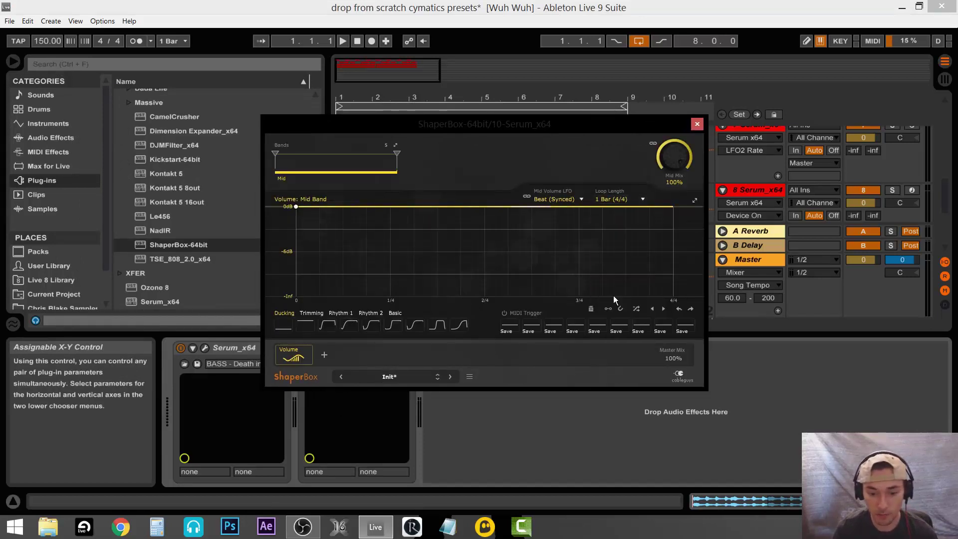
{"action": "left_click", "coordinate": [350, 327]}
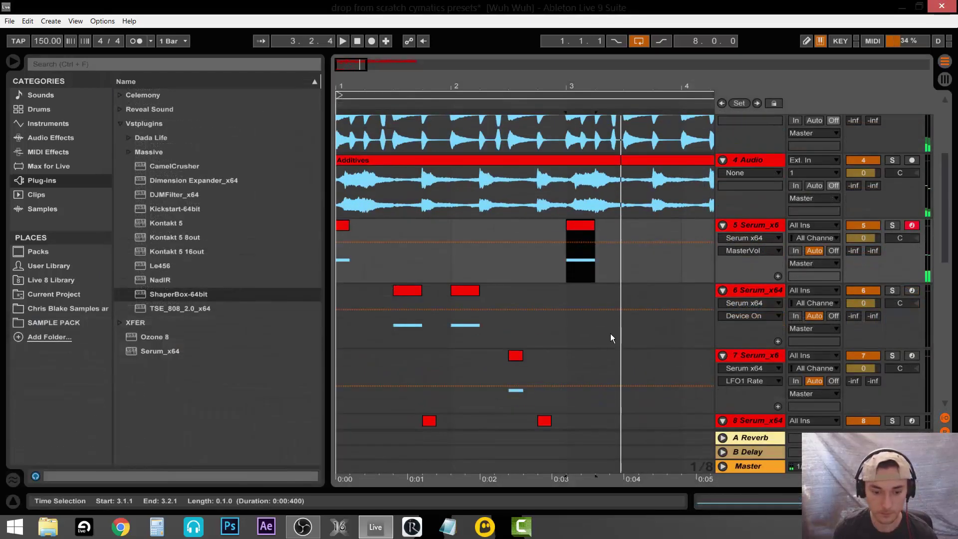
- Duplicate track 6's clip at 2.1.1 to 3.2.1 and play the arrangement from 3.1.1
{"action": "left_click", "coordinate": [594, 331]}
{"action": "left_click_drag", "start_coordinate": [595, 331], "coordinate": [455, 328]}
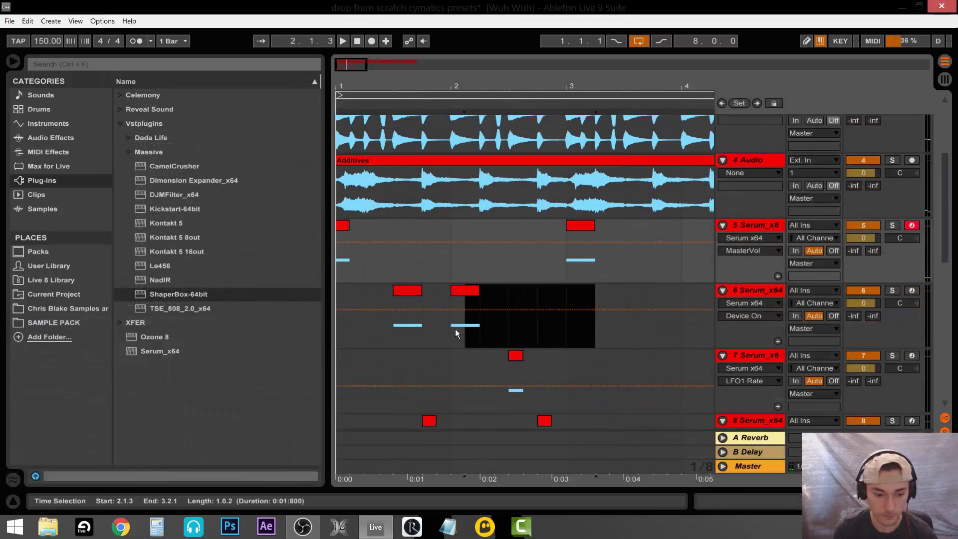
{"action": "key", "text": "ctrl+d"}
{"action": "left_click", "coordinate": [464, 331]}
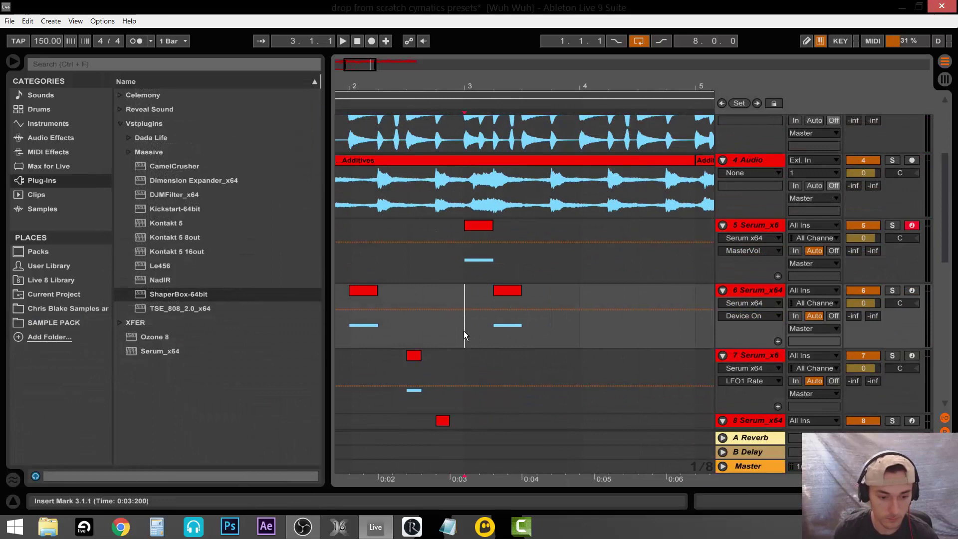
{"action": "key", "text": "space"}
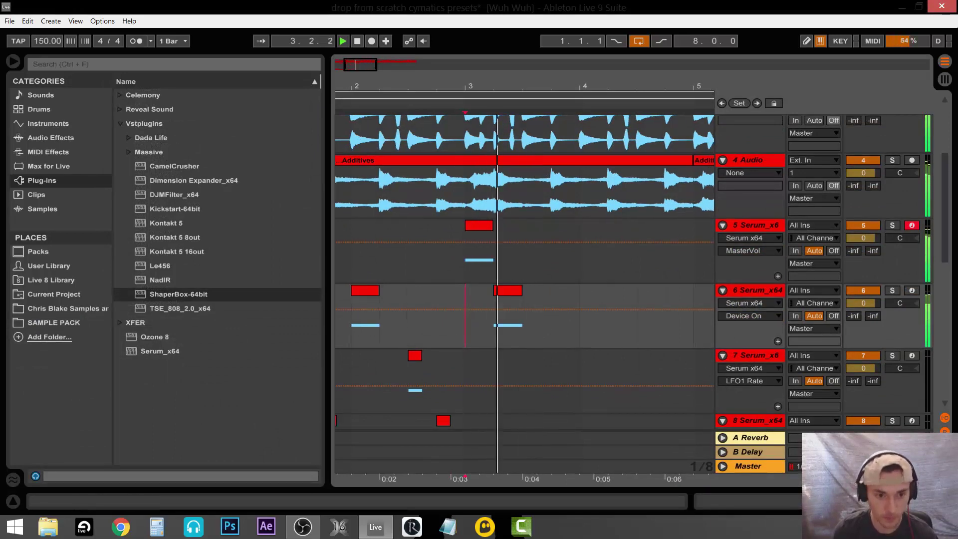
{"action": "left_click_drag", "start_coordinate": [495, 87], "coordinate": [603, 89]}
{"action": "key", "text": "space"}
{"action": "key", "text": "space"}
{"action": "key", "text": "space"}
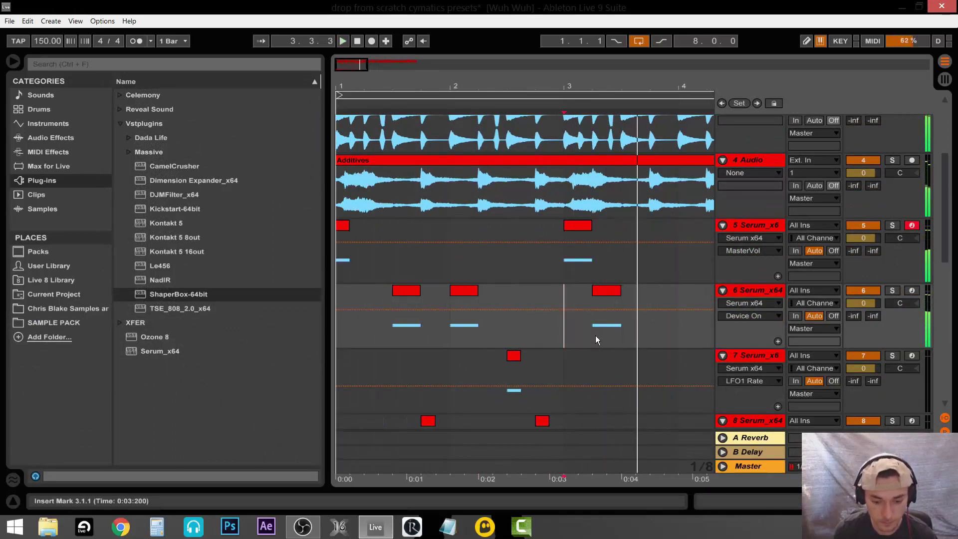
- Duplicate track 6 with its Serum instrument and delete the clip at 3.2.1 from the original track
{"action": "left_click", "coordinate": [595, 333]}
{"action": "left_click", "coordinate": [765, 291]}
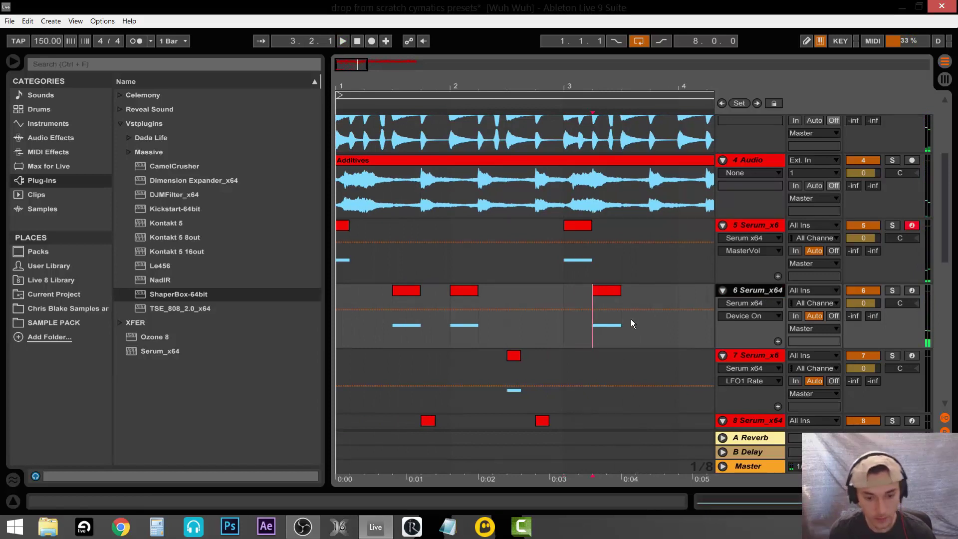
{"action": "key", "text": "ctrl+d"}
{"action": "left_click", "coordinate": [607, 289]}
{"action": "key", "text": "Delete"}
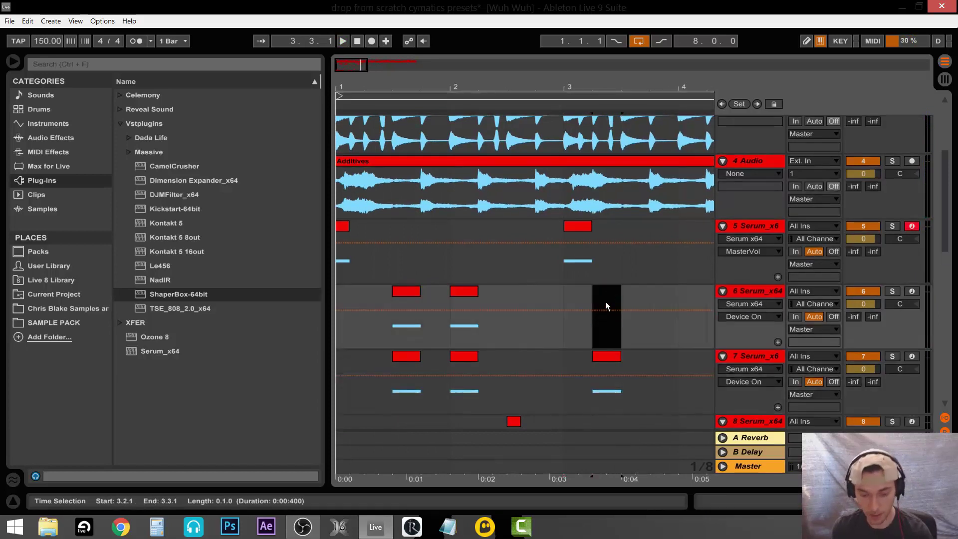
- Delete the first two clips from the duplicated track 7 and play the arrangement from 3.1.1
{"action": "left_click_drag", "start_coordinate": [514, 355], "coordinate": [366, 352]}
{"action": "key", "text": "Delete"}
{"action": "left_click", "coordinate": [480, 352]}
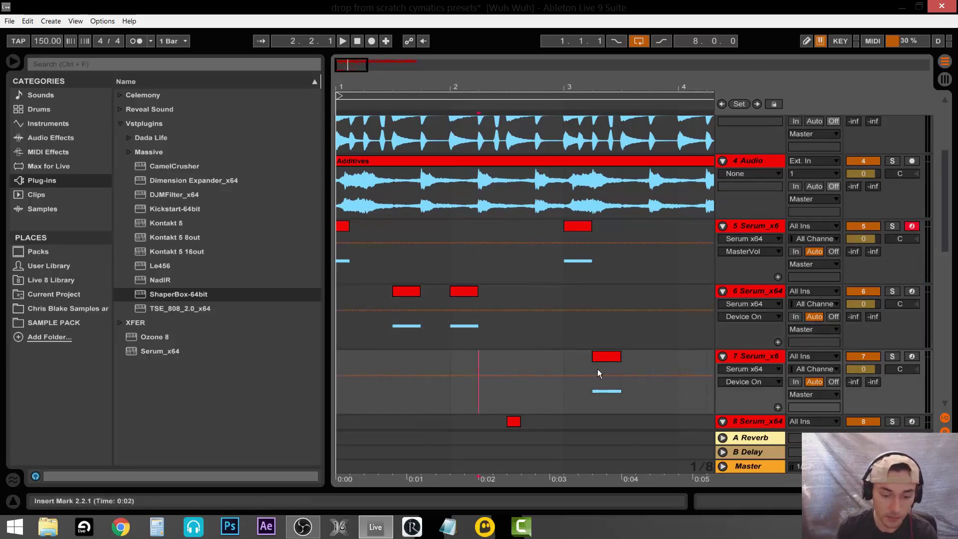
{"action": "left_click", "coordinate": [564, 352]}
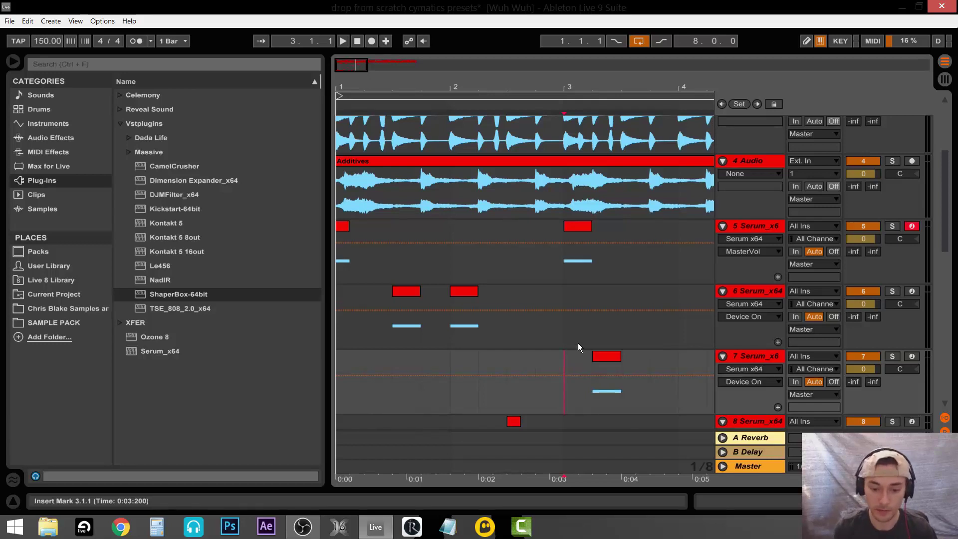
{"action": "key", "text": "space"}
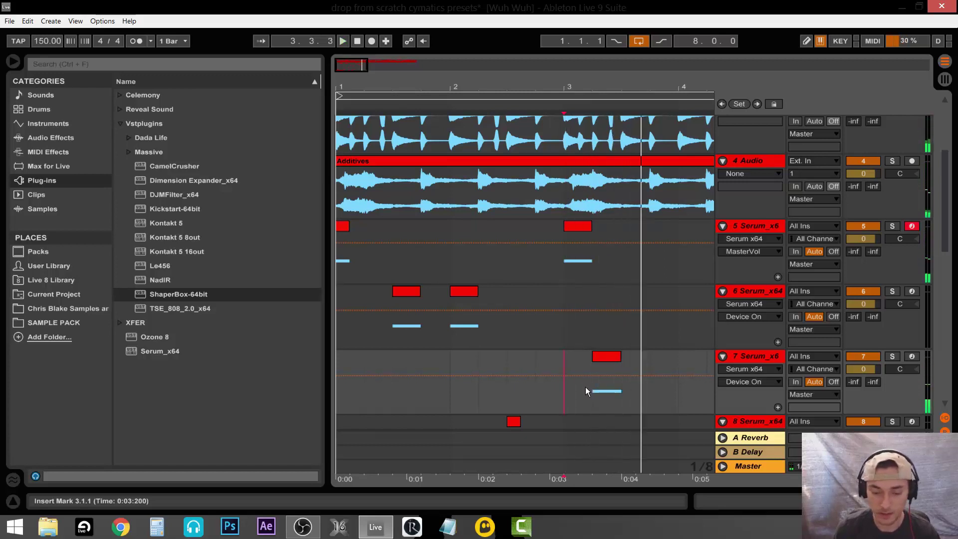
{"action": "key", "text": "space"}
- Open track 7's Serum instrument holding the BASS - Bad Phase preset and move its window off the track's clip
{"action": "scroll", "coordinate": [591, 387], "scroll_direction": "down", "scroll_amount": 3}
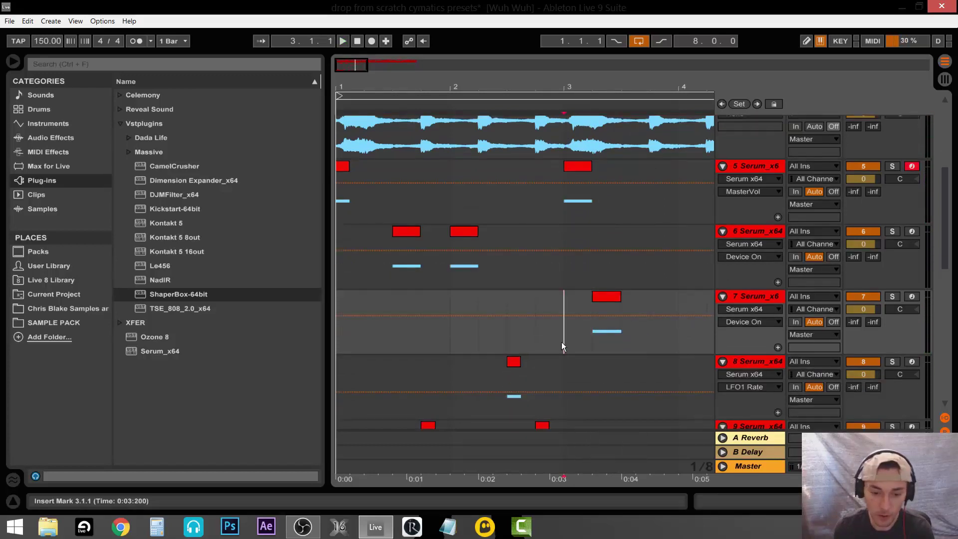
{"action": "double_click", "coordinate": [758, 297]}
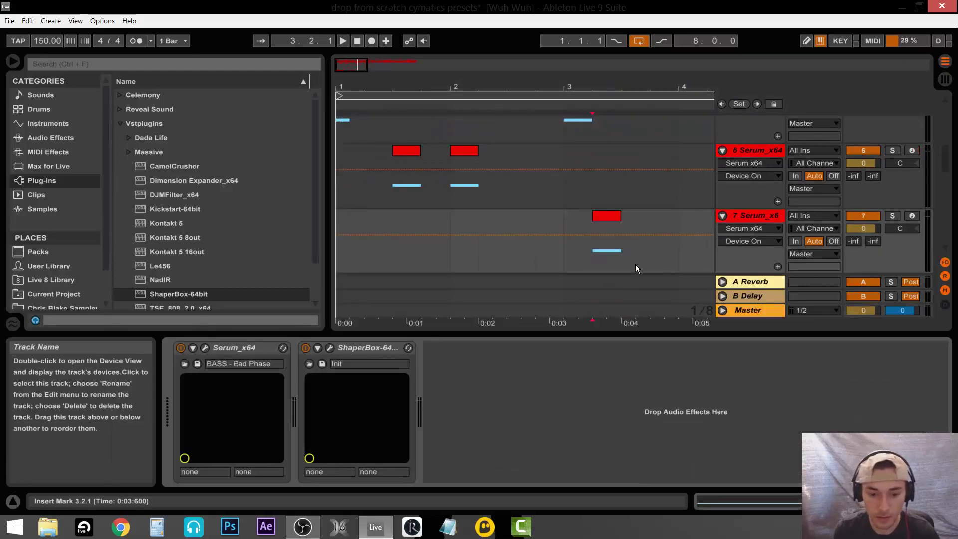
{"action": "left_click", "coordinate": [205, 348]}
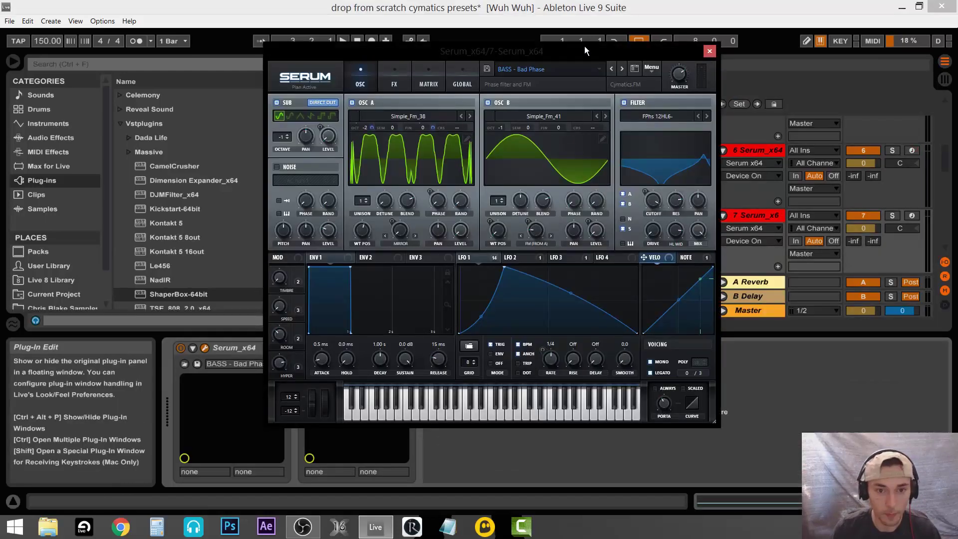
{"action": "left_click_drag", "start_coordinate": [585, 45], "coordinate": [418, 38]}
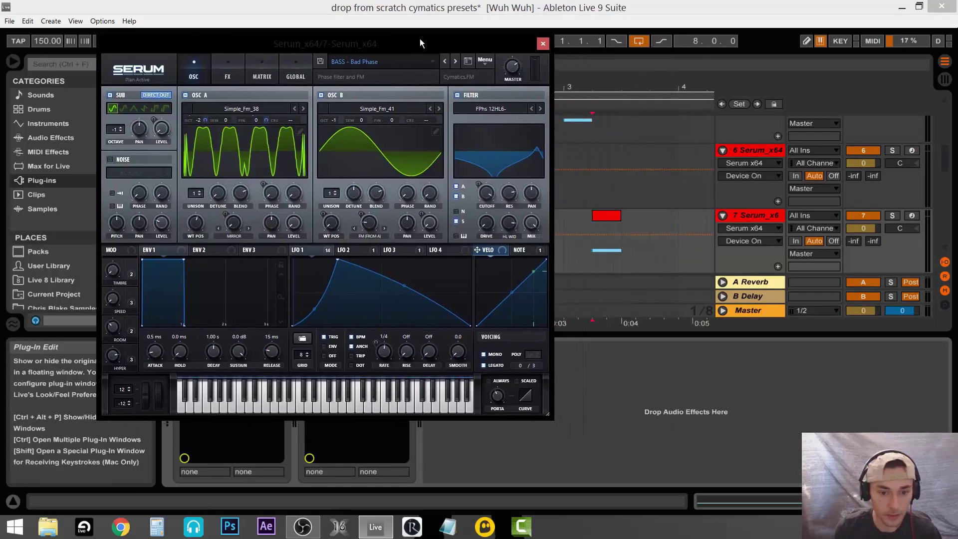
{"action": "left_click", "coordinate": [567, 262]}
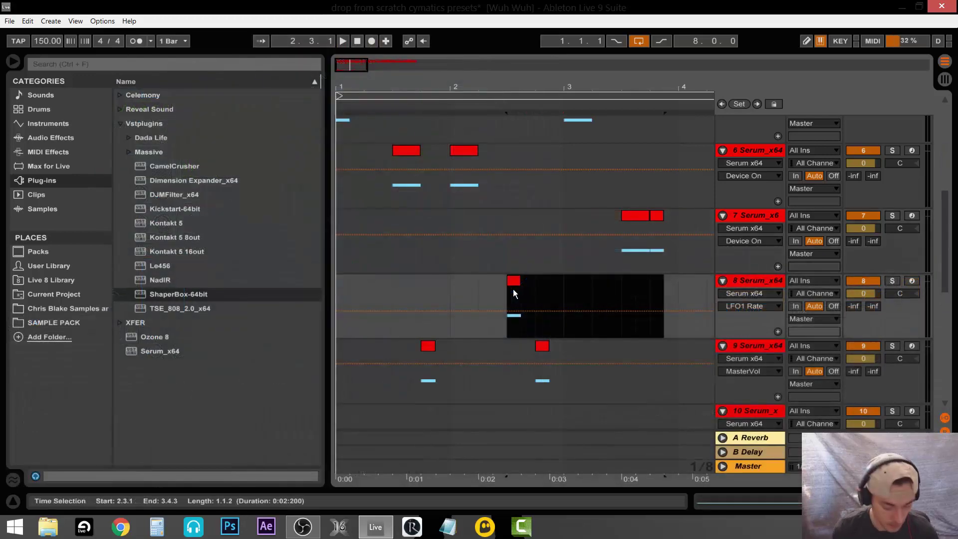
- Try track 8's clip duplicated at 3.4.3, playing from 3.3.1, and delete the copy
{"action": "scroll", "coordinate": [513, 289], "scroll_direction": "right", "scroll_amount": 1}
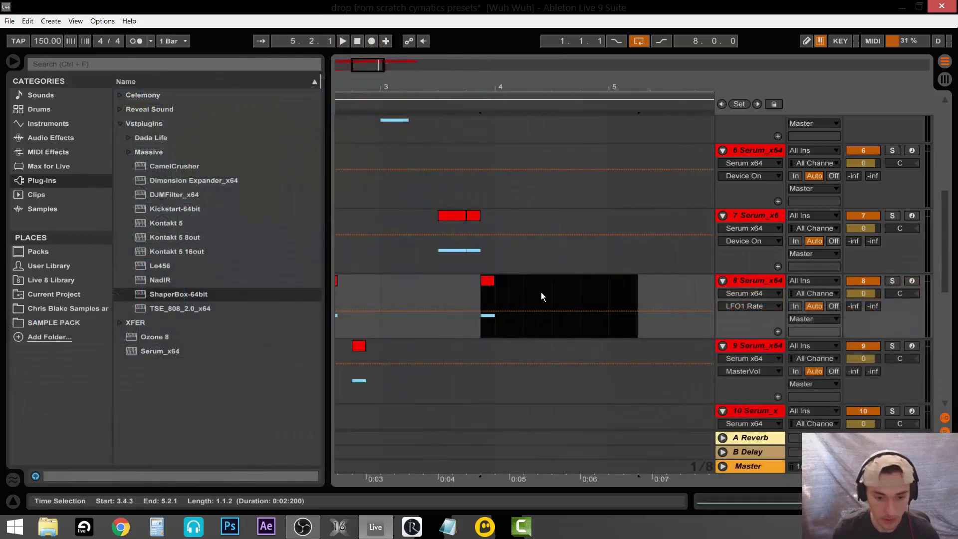
{"action": "left_click", "coordinate": [443, 280]}
{"action": "key", "text": "space"}
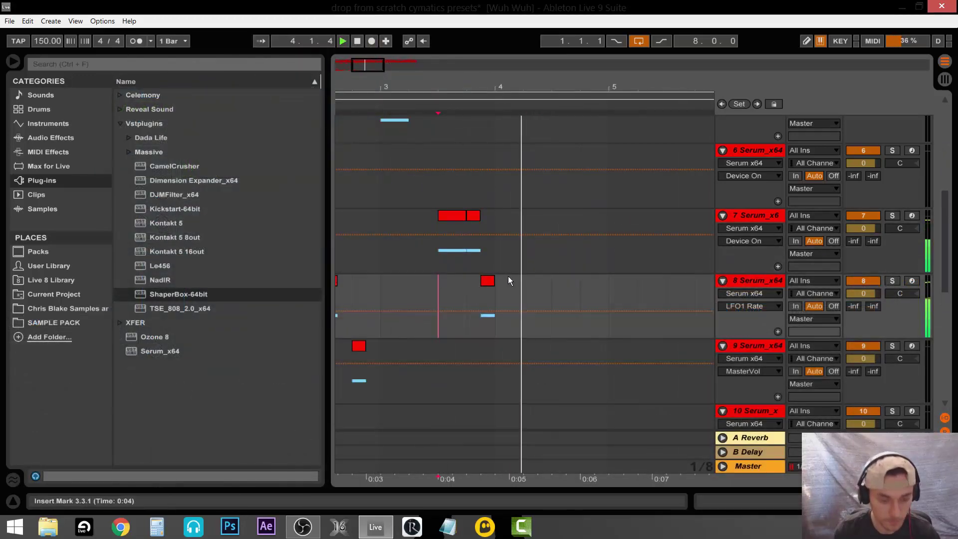
{"action": "left_click_drag", "start_coordinate": [481, 86], "coordinate": [574, 88]}
{"action": "left_click", "coordinate": [582, 281]}
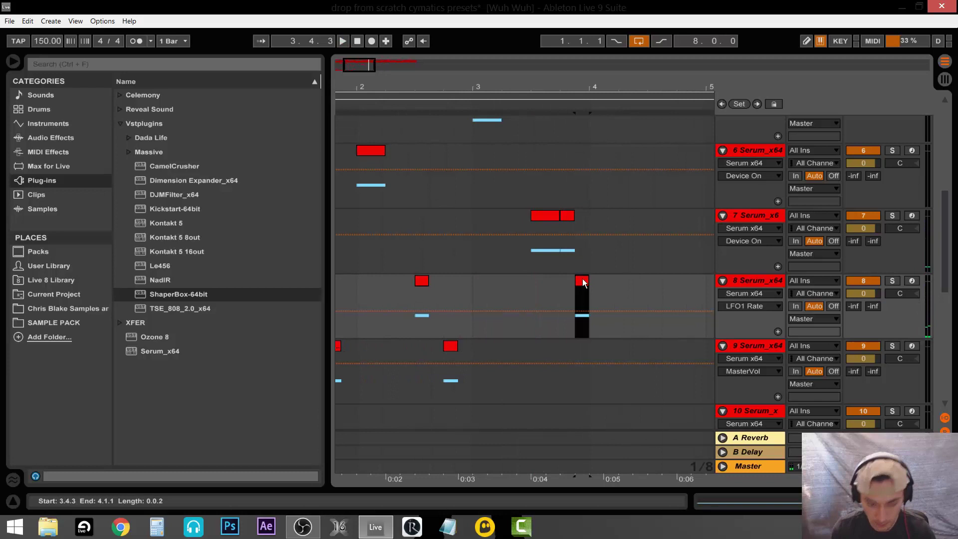
{"action": "key", "text": "Delete"}
- Try a duplicate of track 9's 2.4.1 clip at 3.4.3, play it, and delete the copy
{"action": "left_click_drag", "start_coordinate": [576, 350], "coordinate": [443, 352]}
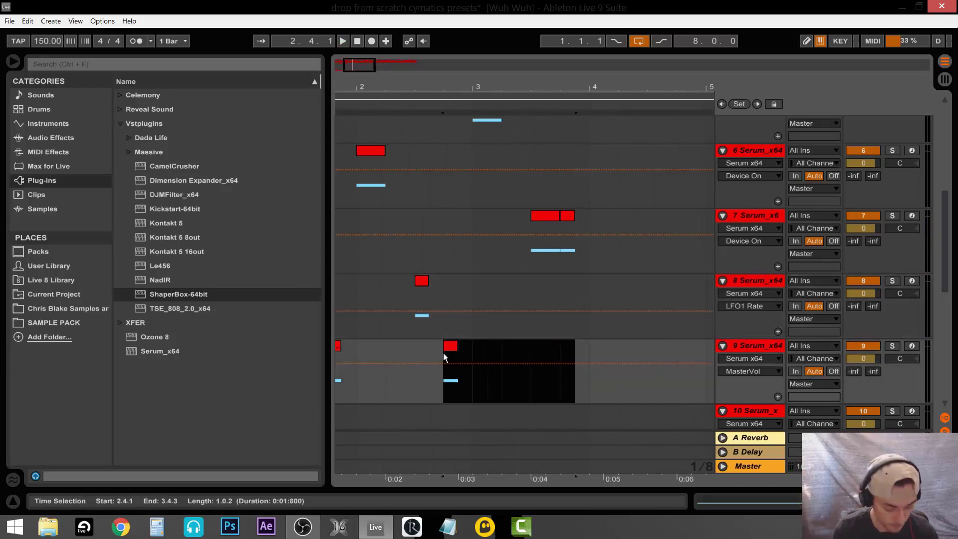
{"action": "key", "text": "ctrl+d"}
{"action": "key", "text": "space"}
{"action": "key", "text": "space"}
{"action": "key", "text": "space"}
{"action": "left_click", "coordinate": [581, 346]}
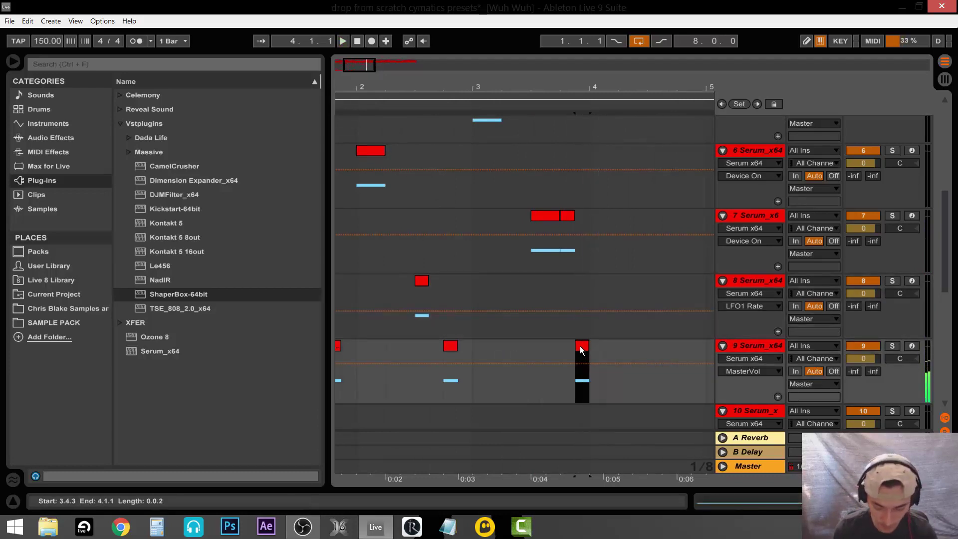
{"action": "key", "text": "Delete"}
- Duplicate track 11's clip at 2.2.1 to 3.4.3 and play it from 3.4.1
{"action": "scroll", "coordinate": [583, 346], "scroll_direction": "down", "scroll_amount": 1}
{"action": "scroll", "coordinate": [582, 346], "scroll_direction": "down", "scroll_amount": 4}
{"action": "left_click_drag", "start_coordinate": [574, 296], "coordinate": [387, 289]}
{"action": "key", "text": "ctrl+d"}
{"action": "key", "text": "space"}
{"action": "left_click", "coordinate": [435, 294]}
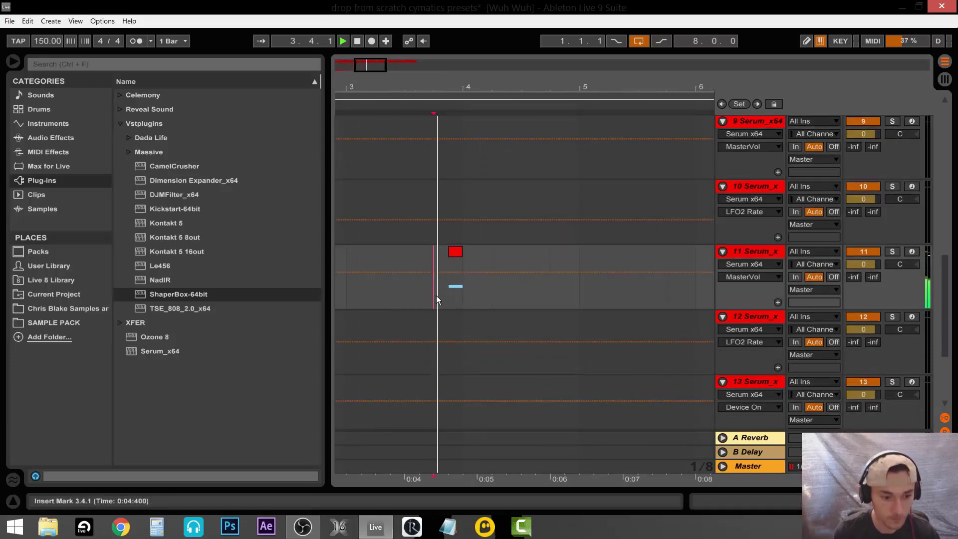
{"action": "key", "text": "space"}
- Play the arrangement from 3.3.1, 3.1.1 and 2.4.1 to judge how the bass clips flow through bar 3
{"action": "left_click_drag", "start_coordinate": [450, 79], "coordinate": [563, 81]}
{"action": "left_click", "coordinate": [517, 193]}
{"action": "key", "text": "space"}
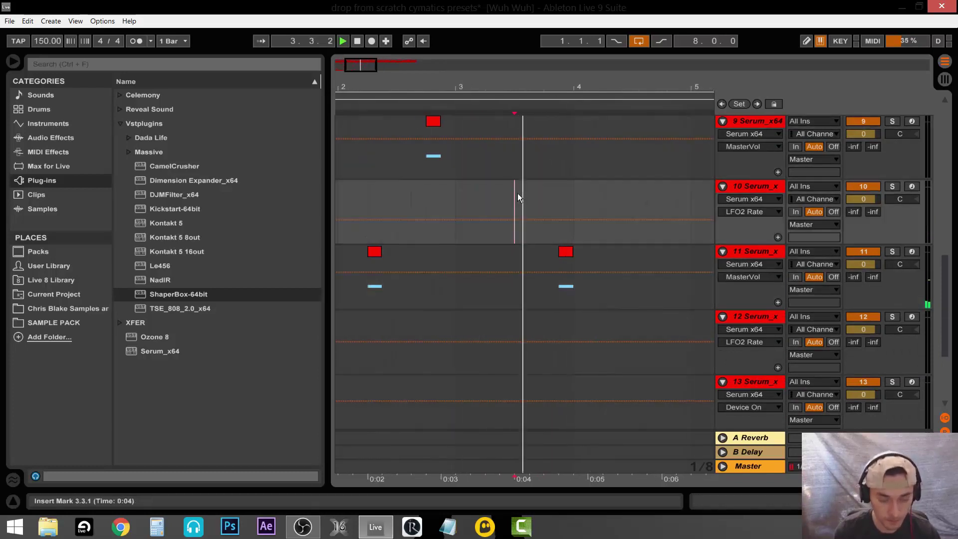
{"action": "key", "text": "space"}
{"action": "left_click", "coordinate": [454, 201]}
{"action": "key", "text": "space"}
{"action": "scroll", "coordinate": [599, 230], "scroll_direction": "up", "scroll_amount": 4}
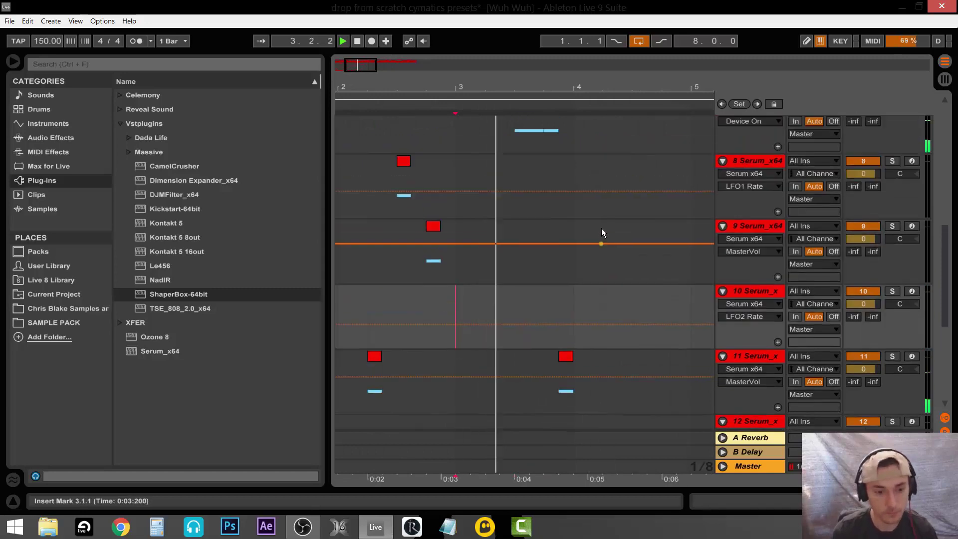
{"action": "key", "text": "space"}
{"action": "left_click", "coordinate": [434, 325]}
{"action": "key", "text": "space"}
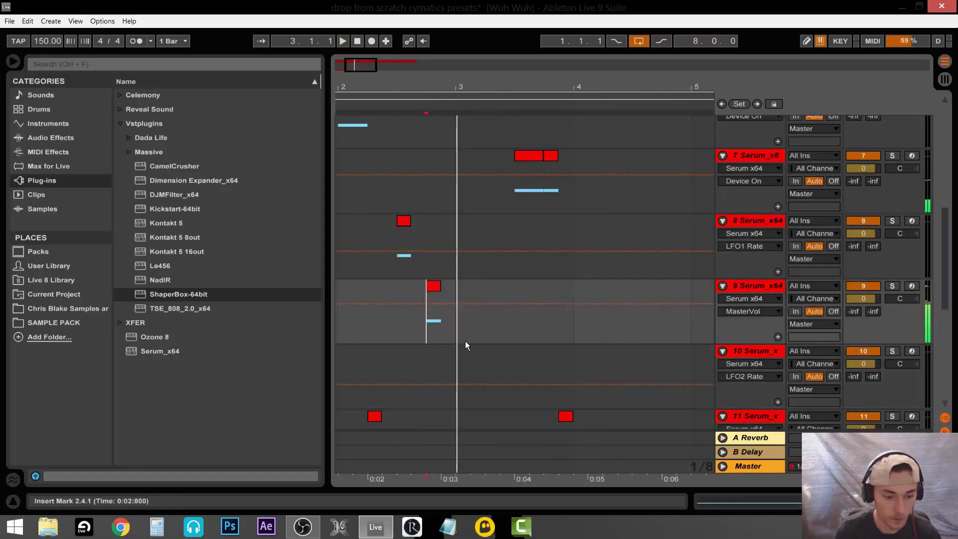
{"action": "scroll", "coordinate": [479, 344], "scroll_direction": "up", "scroll_amount": 1}
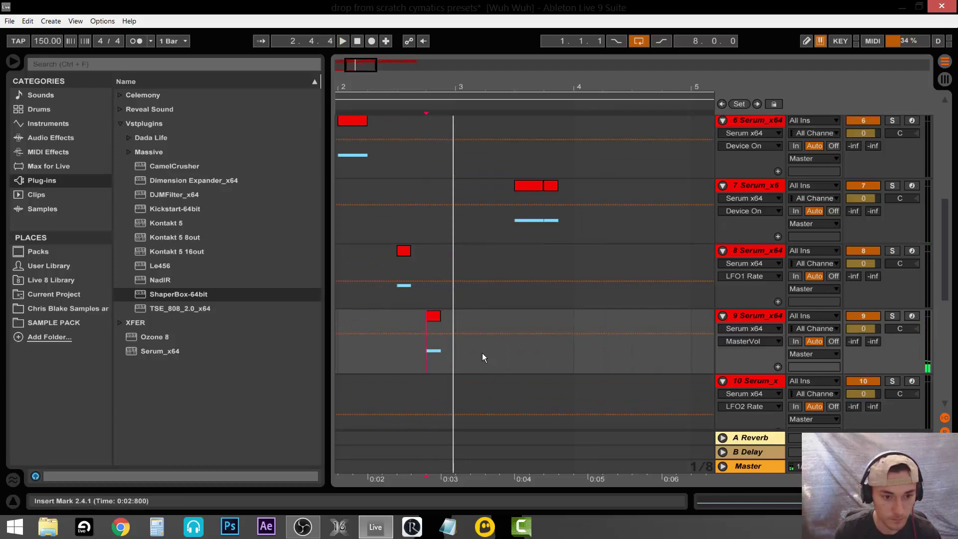
- Duplicate track 9's clip at 2.4.1 to 3.2.1 and track 14's clip at 2.4.3 to 3.2.3
{"action": "left_click_drag", "start_coordinate": [484, 352], "coordinate": [428, 352]}
{"action": "key", "text": "ctrl+d"}
{"action": "scroll", "coordinate": [497, 359], "scroll_direction": "down", "scroll_amount": 8}
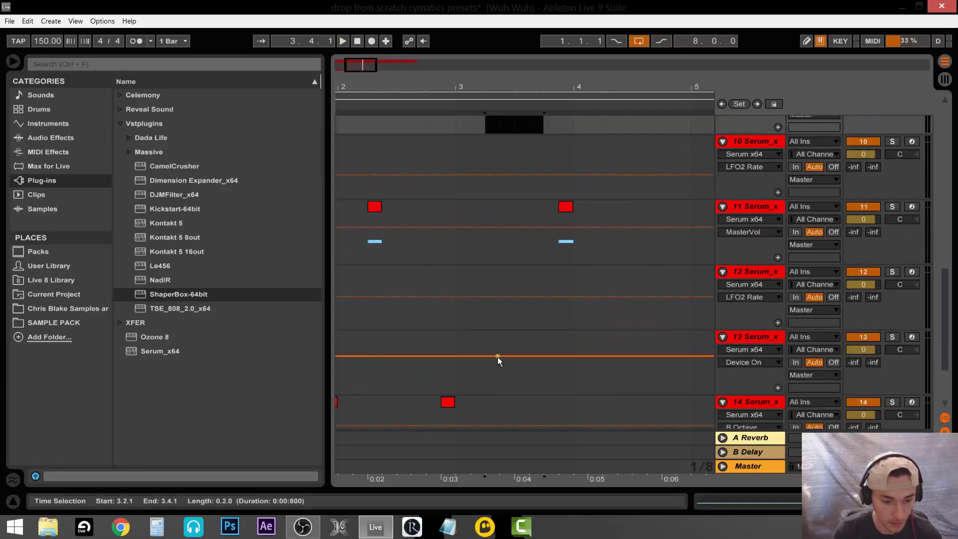
{"action": "left_click_drag", "start_coordinate": [498, 355], "coordinate": [442, 352]}
{"action": "key", "text": "ctrl+d"}
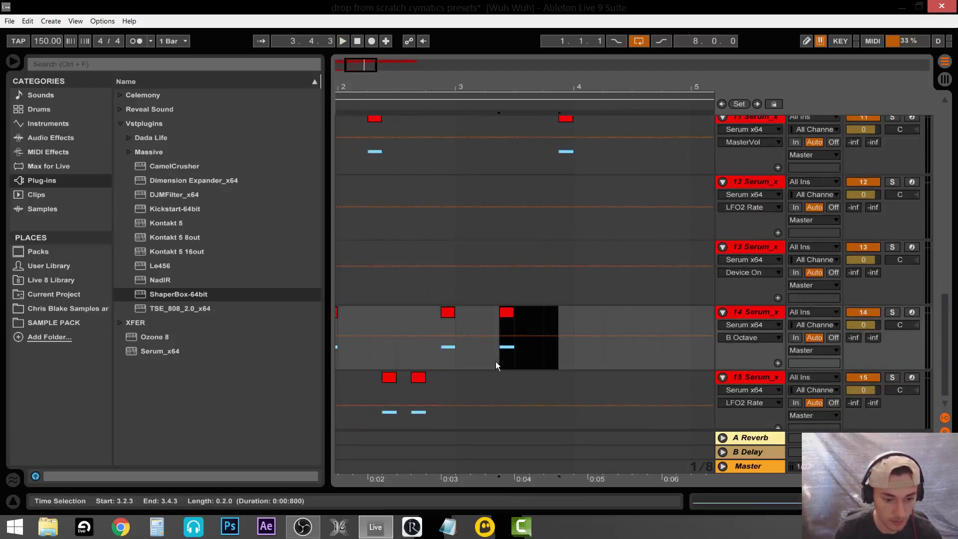
- Play the arrangement from 3.1.1 and 3.3.1 to check the newly added bass clips
{"action": "left_click", "coordinate": [496, 362]}
{"action": "left_click", "coordinate": [458, 352]}
{"action": "key", "text": "space"}
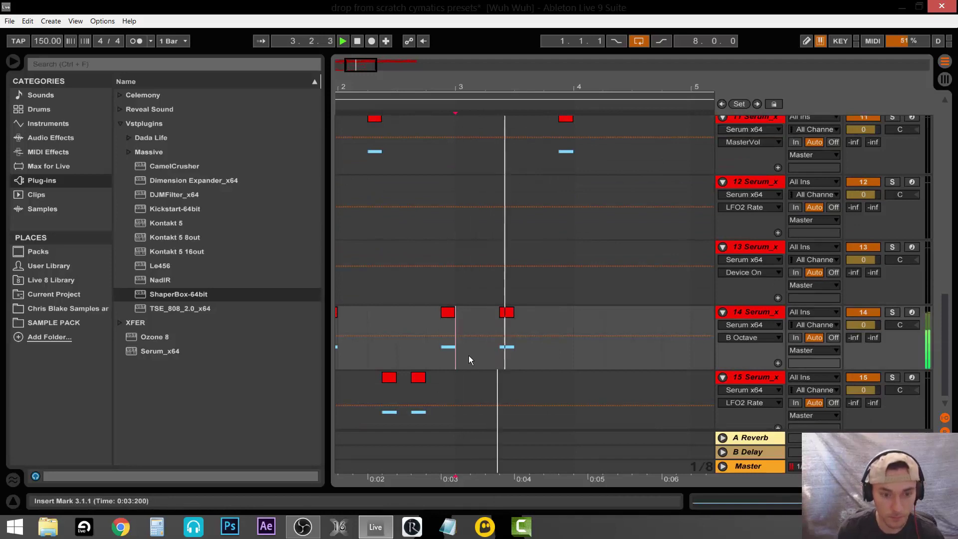
{"action": "left_click", "coordinate": [488, 350]}
{"action": "scroll", "coordinate": [543, 352], "scroll_direction": "up", "scroll_amount": 8}
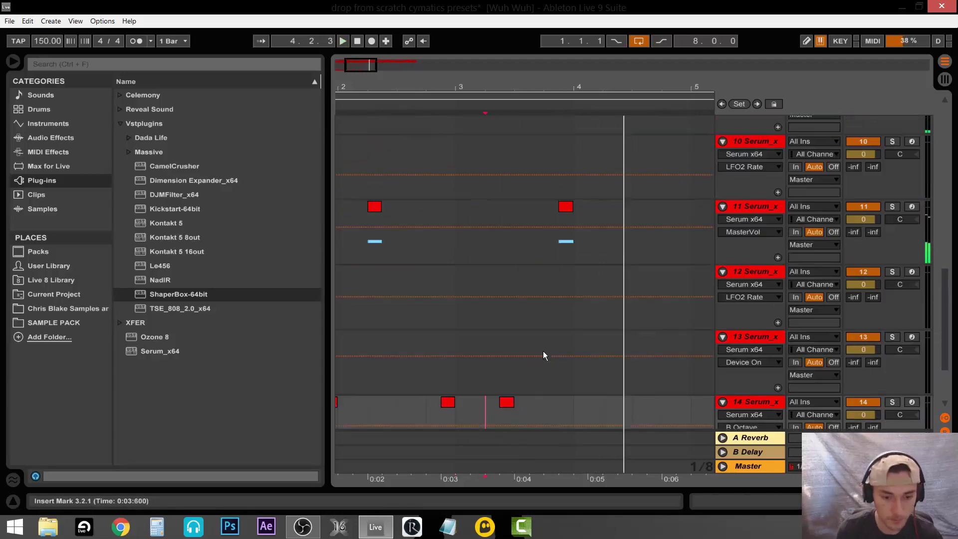
{"action": "key", "text": "space"}
{"action": "left_click", "coordinate": [513, 190]}
{"action": "key", "text": "space"}
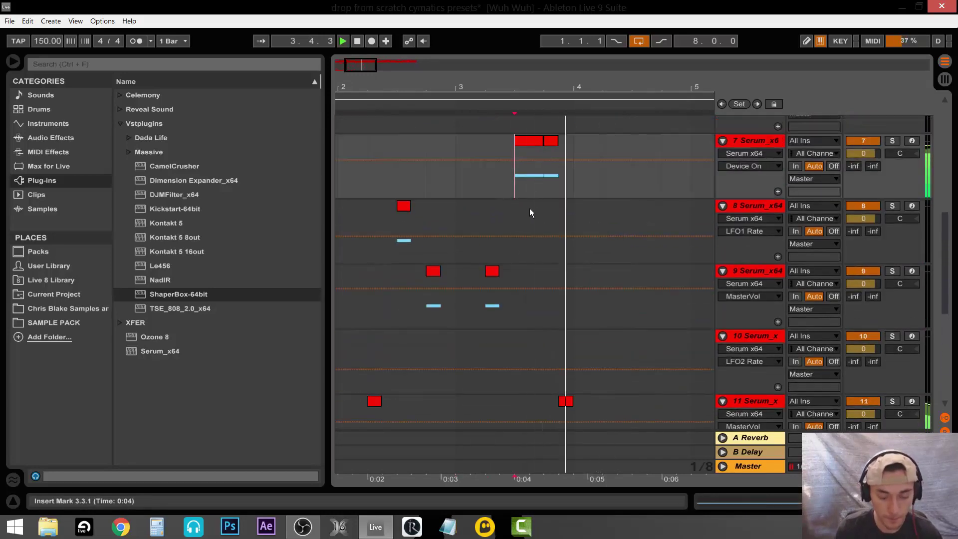
{"action": "key", "text": "space"}
- Duplicate track 5's clip at 3.1.1 to 4.1.1 and play the arrangement from 3.1.1
{"action": "left_click", "coordinate": [572, 183]}
{"action": "scroll", "coordinate": [534, 192], "scroll_direction": "up", "scroll_amount": 8}
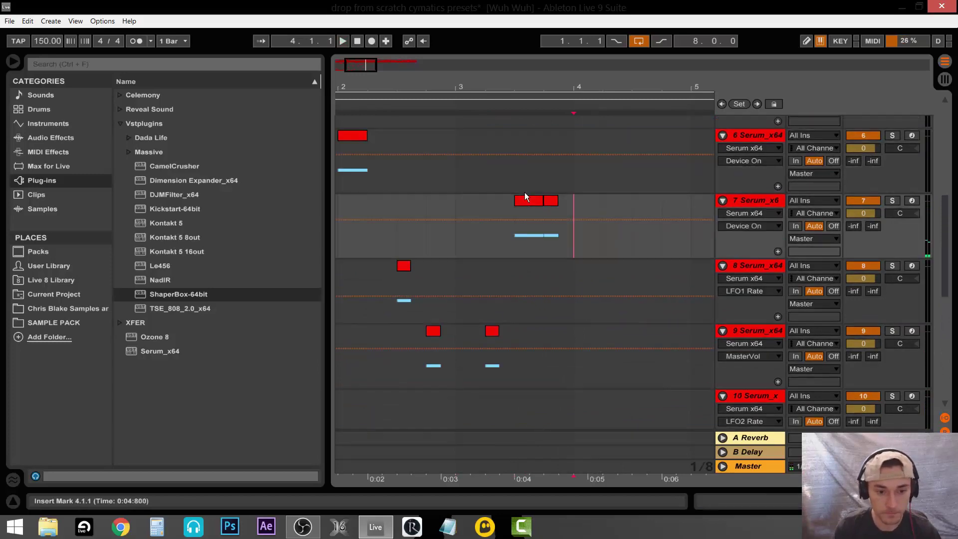
{"action": "left_click_drag", "start_coordinate": [574, 288], "coordinate": [454, 283]}
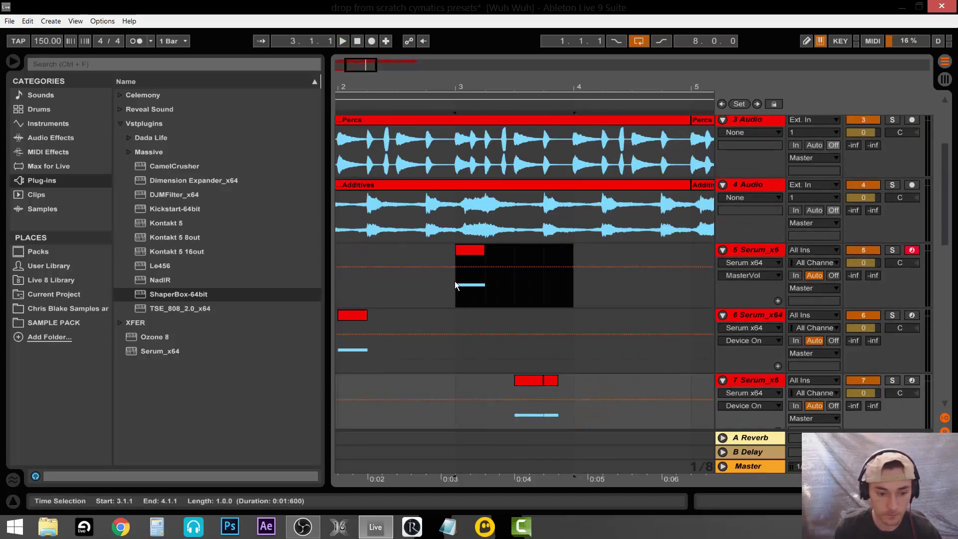
{"action": "key", "text": "ctrl+d"}
{"action": "left_click", "coordinate": [575, 297]}
{"action": "scroll", "coordinate": [576, 294], "scroll_direction": "down", "scroll_amount": 3}
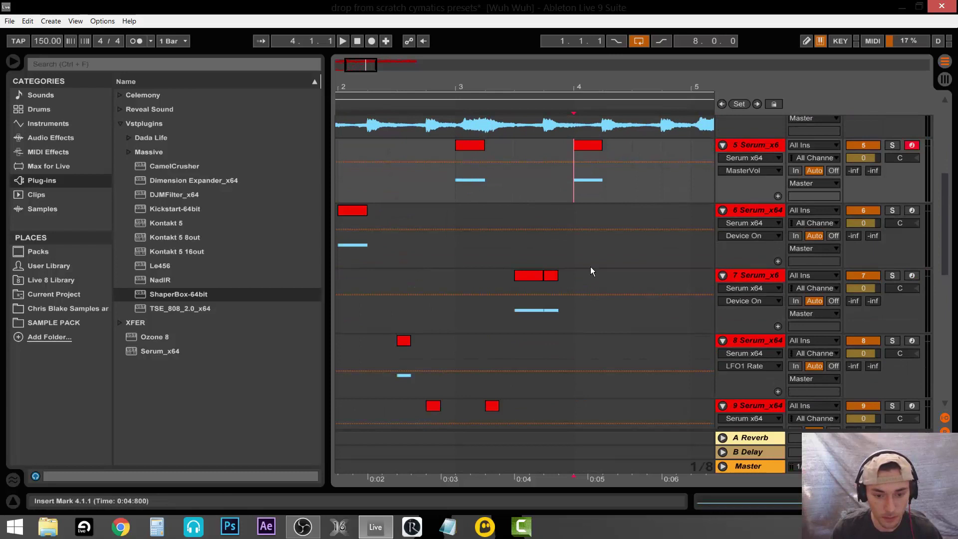
{"action": "left_click", "coordinate": [462, 200]}
{"action": "key", "text": "space"}
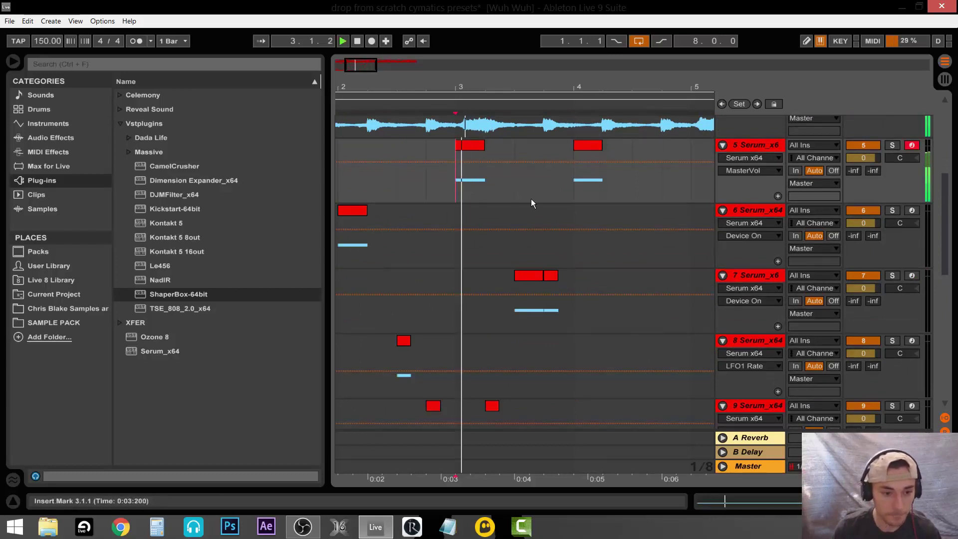
- Delete track 9's clip at 3.2.1 and duplicate track 11's clip from 2.2.1 to 3.2.1
{"action": "scroll", "coordinate": [550, 212], "scroll_direction": "down", "scroll_amount": 3}
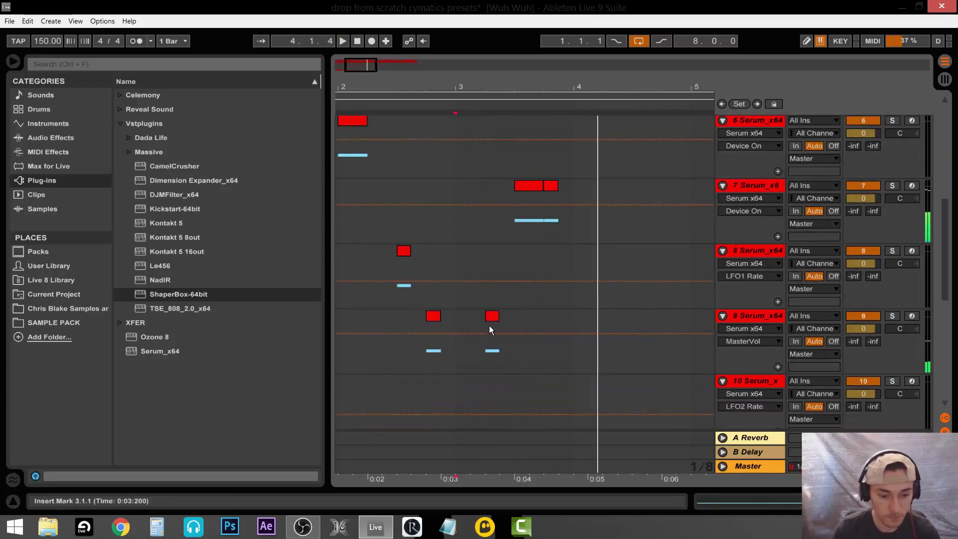
{"action": "left_click", "coordinate": [494, 321]}
{"action": "scroll", "coordinate": [495, 322], "scroll_direction": "down", "scroll_amount": 7}
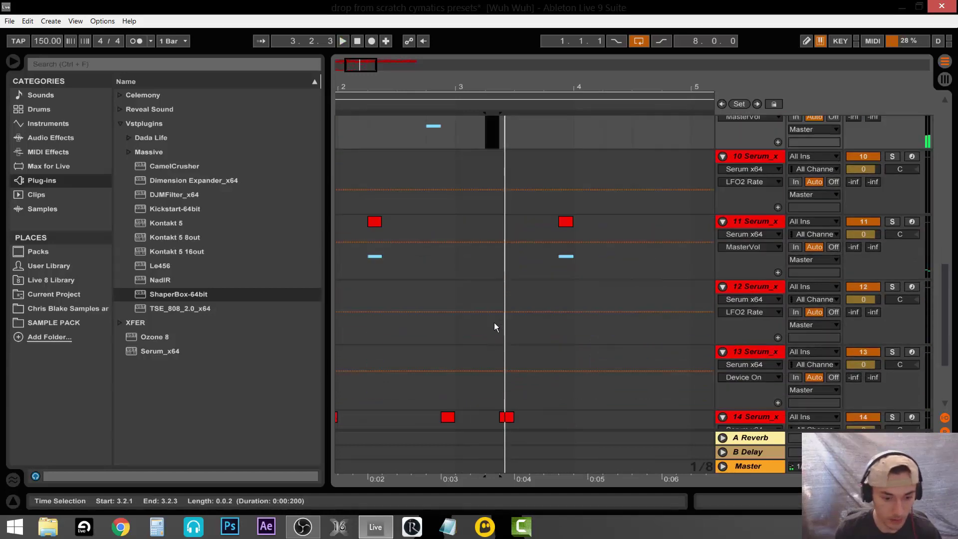
{"action": "left_click_drag", "start_coordinate": [481, 269], "coordinate": [372, 260]}
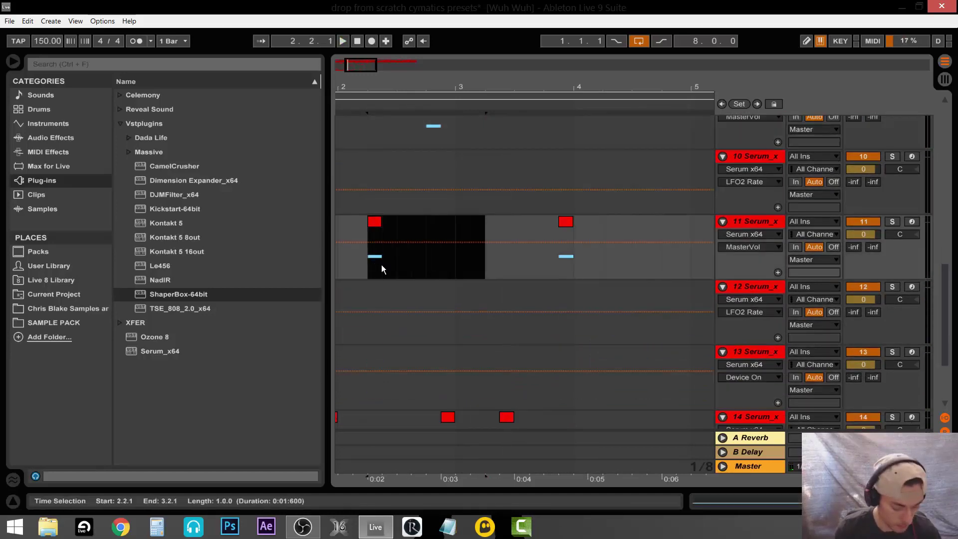
{"action": "key", "text": "ctrl+d"}
- Solo track 11 to audition its clip at 3.2.1, and turn the solo back off
{"action": "left_click", "coordinate": [889, 222]}
{"action": "left_click", "coordinate": [494, 223]}
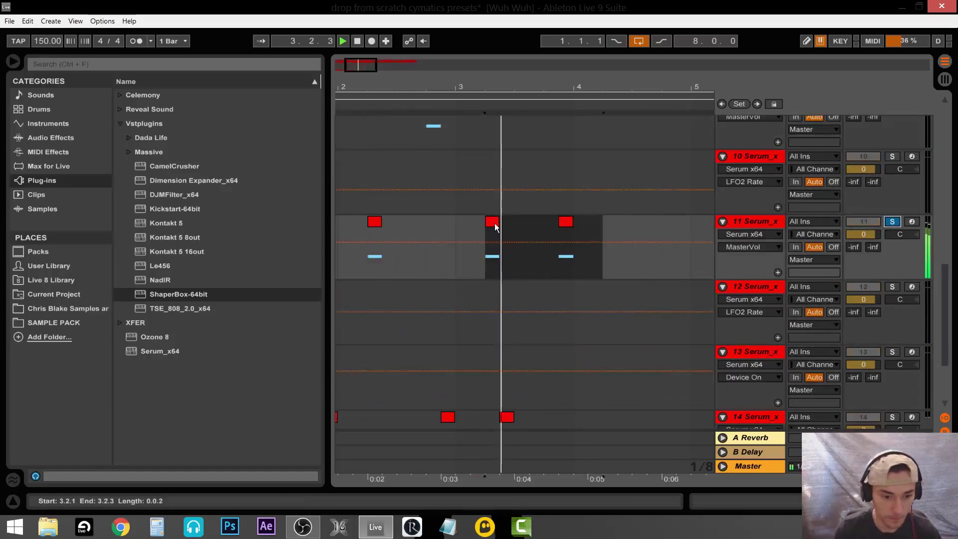
{"action": "scroll", "coordinate": [576, 263], "scroll_direction": "down", "scroll_amount": 2}
{"action": "key", "text": "space"}
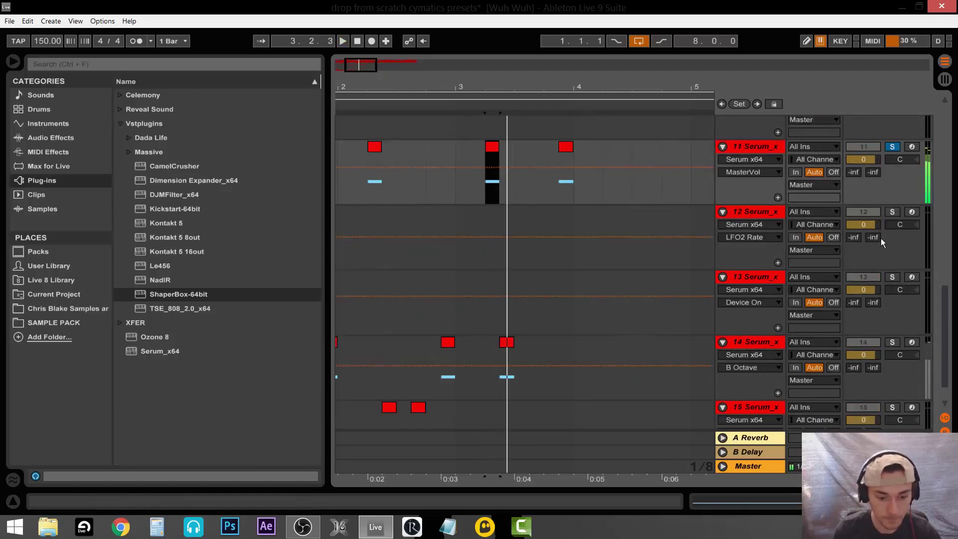
{"action": "left_click", "coordinate": [892, 146]}
- Play the arrangement repeatedly from 3.1.1 to judge track 11's clips alongside the other bass tracks
{"action": "left_click", "coordinate": [460, 190]}
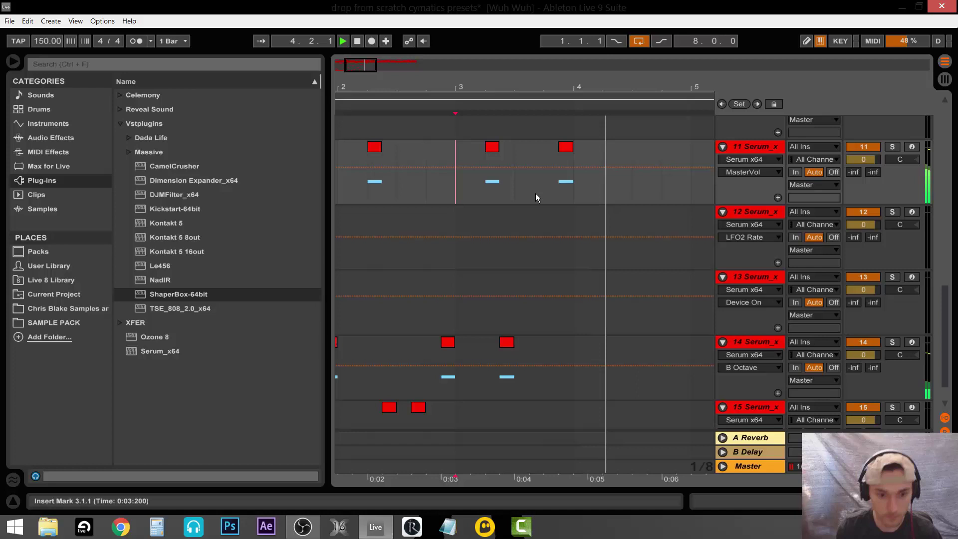
{"action": "left_click", "coordinate": [558, 189]}
{"action": "key", "text": "space"}
{"action": "left_click", "coordinate": [460, 192]}
{"action": "key", "text": "space"}
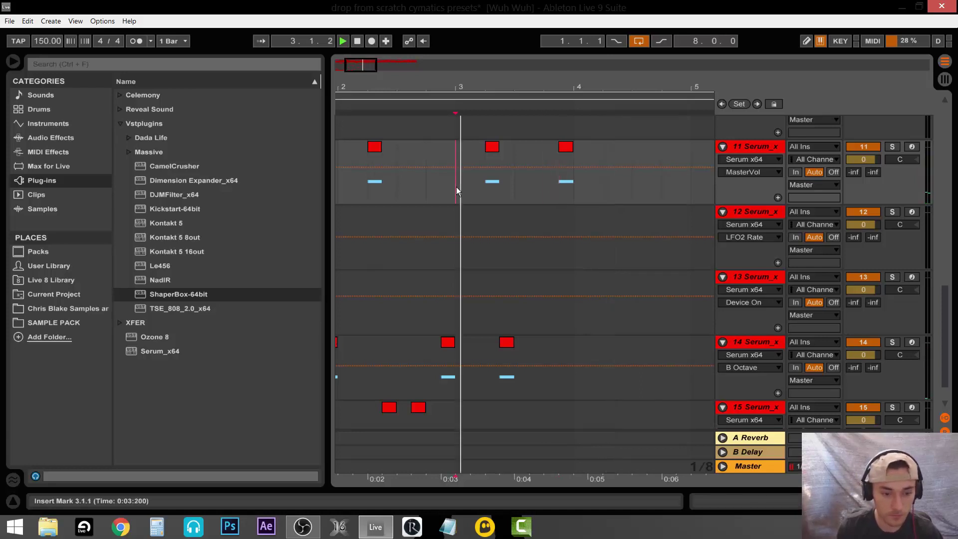
{"action": "scroll", "coordinate": [568, 220], "scroll_direction": "up", "scroll_amount": 3}
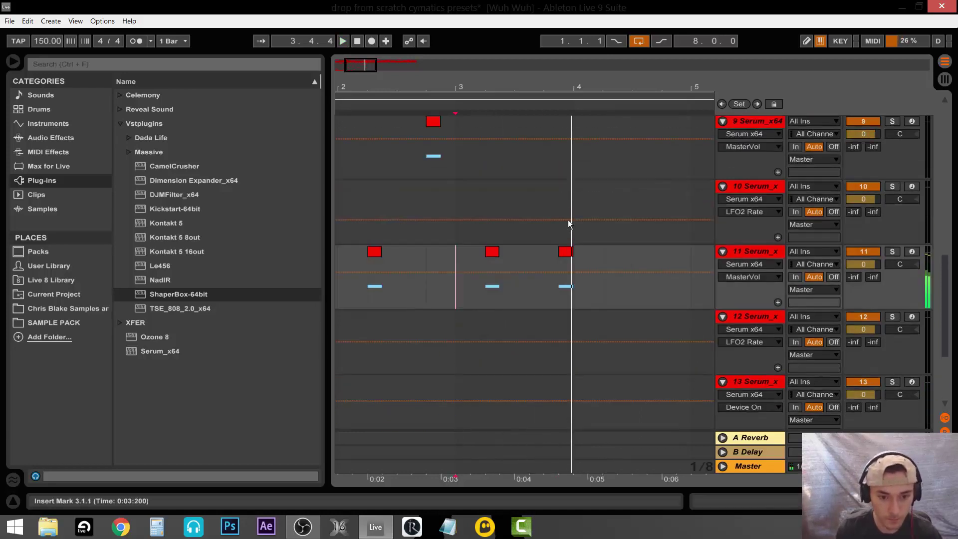
{"action": "scroll", "coordinate": [554, 220], "scroll_direction": "up", "scroll_amount": 2}
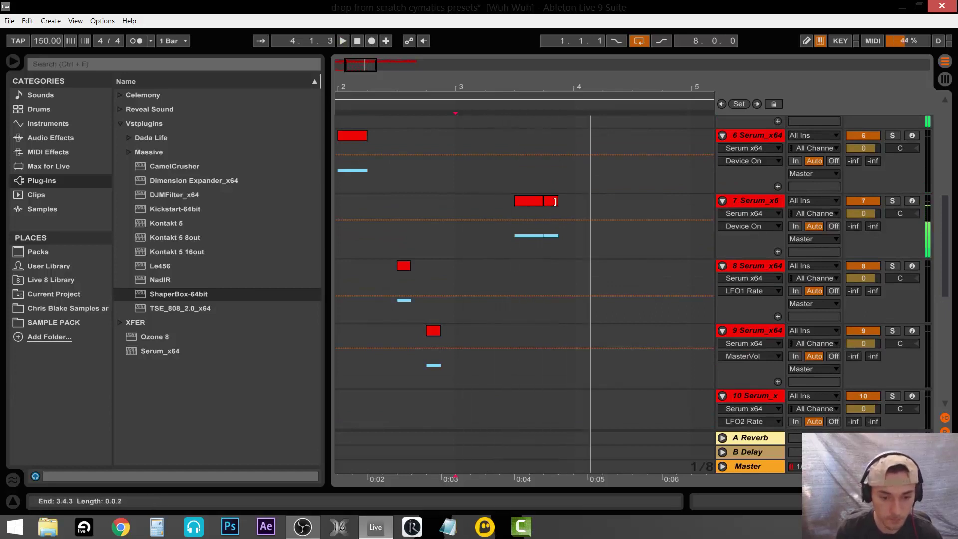
- Move track 11's clip at 3.4.3 down to track 14 and play the arrangement from 3.4.1 and 3.1.1
{"action": "scroll", "coordinate": [570, 273], "scroll_direction": "down", "scroll_amount": 3}
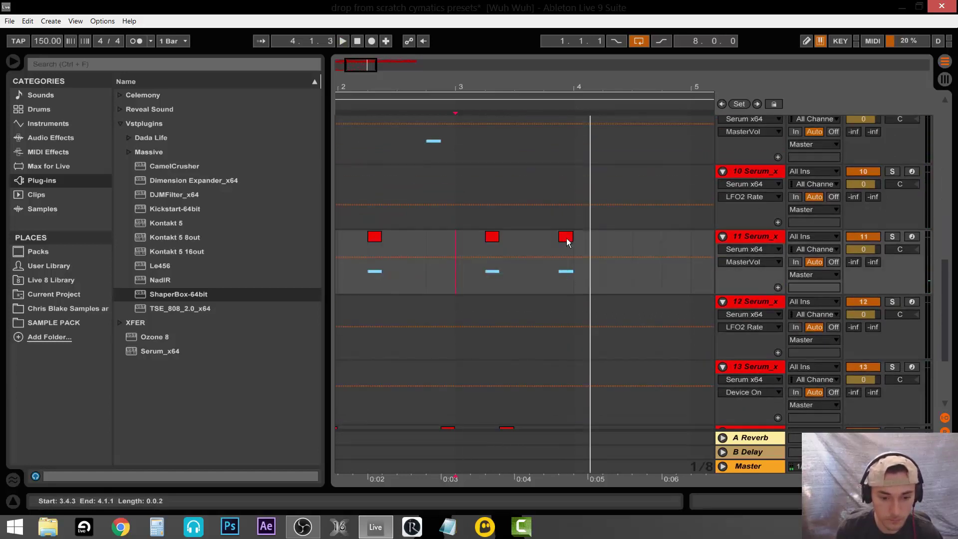
{"action": "mouse_move", "coordinate": [567, 238]}
{"action": "left_mouse_down"}
{"action": "mouse_move", "coordinate": [563, 432]}
{"action": "mouse_move", "coordinate": [568, 384]}
{"action": "left_mouse_up"}
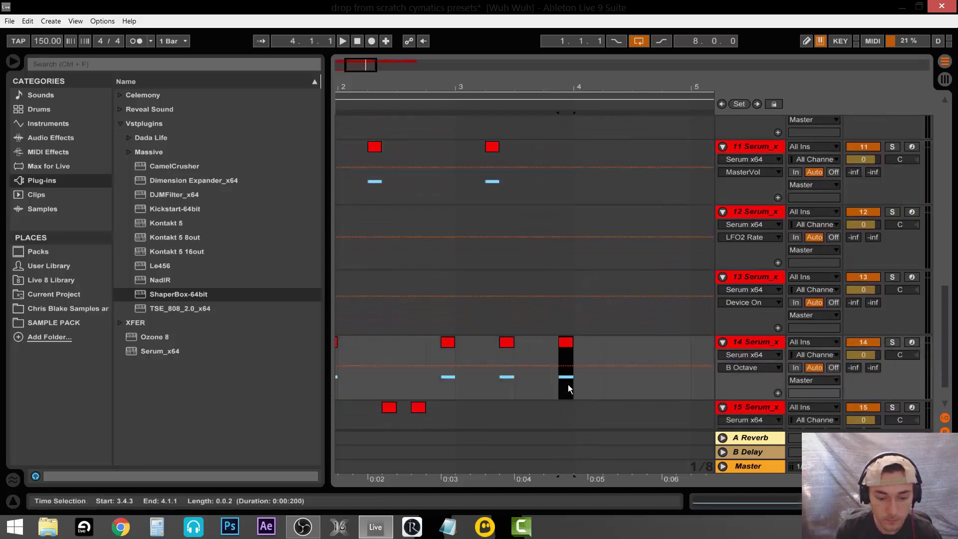
{"action": "key", "text": "space"}
{"action": "left_click", "coordinate": [534, 388]}
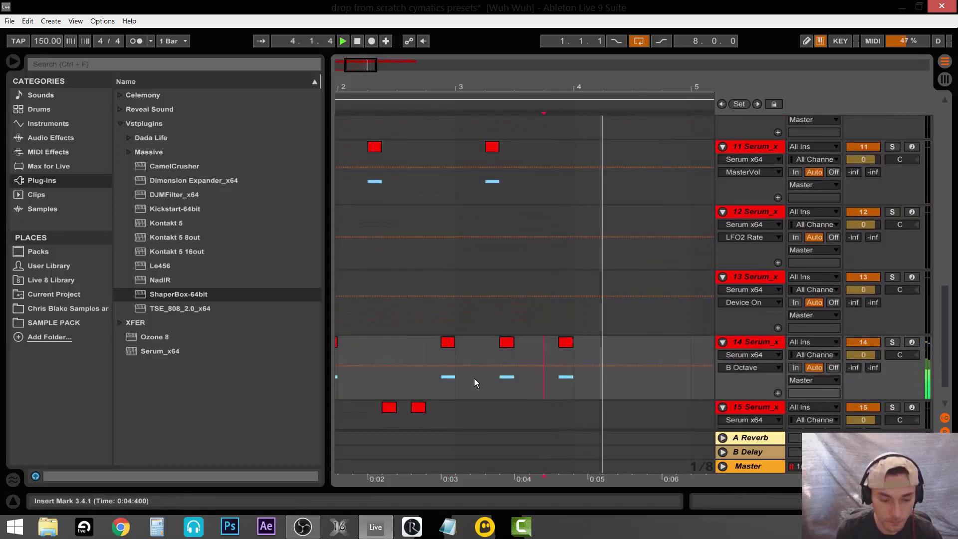
{"action": "left_click", "coordinate": [459, 382]}
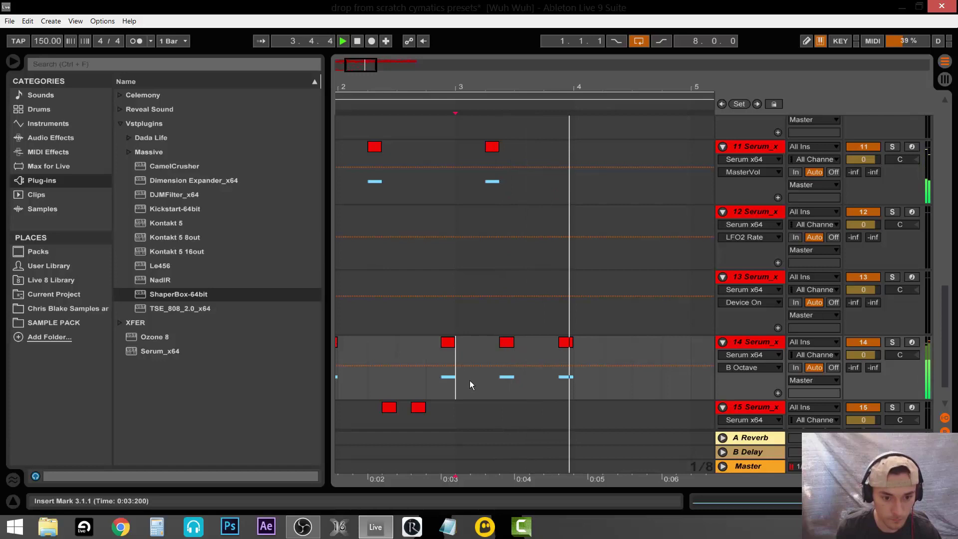
{"action": "key", "text": "space"}
- Move track 15's clip from 3.4.3 to 3.3.3 and track 16's from 3.3.3 to 3.4.3, and play from 3.3.1 and 3.1.1
{"action": "scroll", "coordinate": [608, 299], "scroll_direction": "up", "scroll_amount": 10}
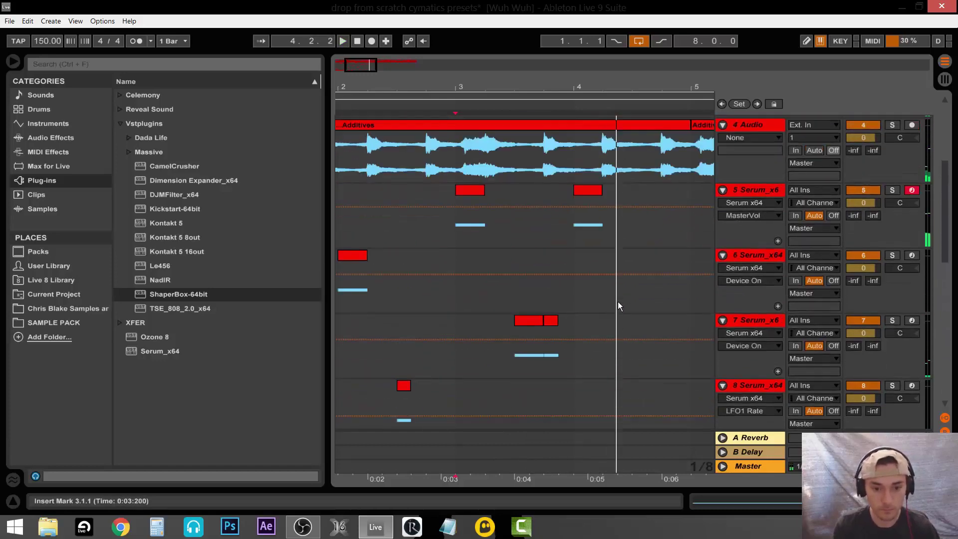
{"action": "left_click_drag", "start_coordinate": [584, 305], "coordinate": [533, 307]}
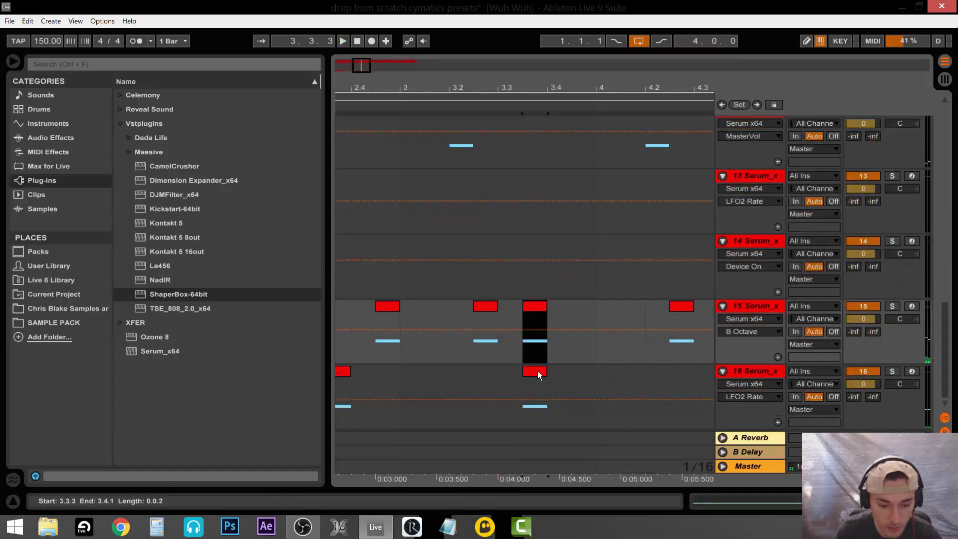
{"action": "left_click_drag", "start_coordinate": [536, 371], "coordinate": [582, 374]}
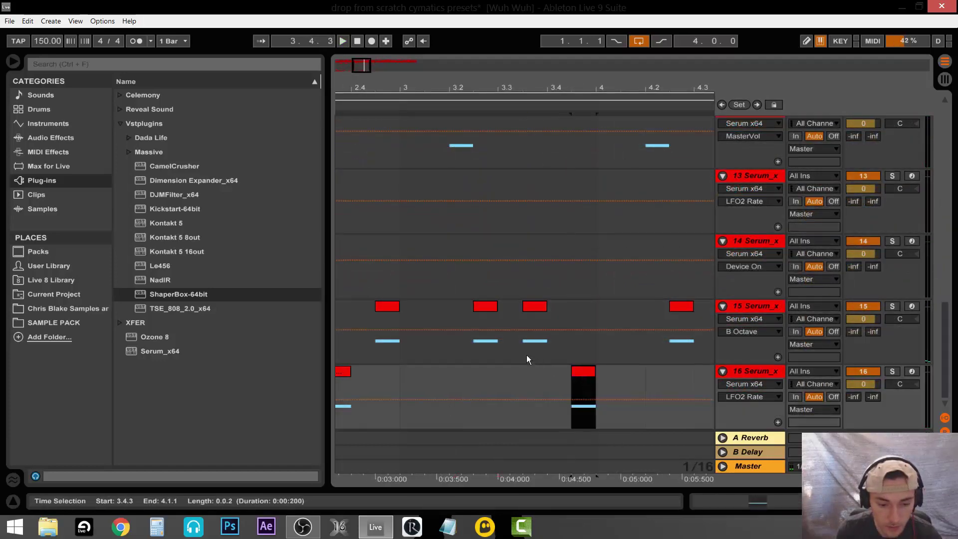
{"action": "left_click", "coordinate": [502, 319]}
{"action": "key", "text": "space"}
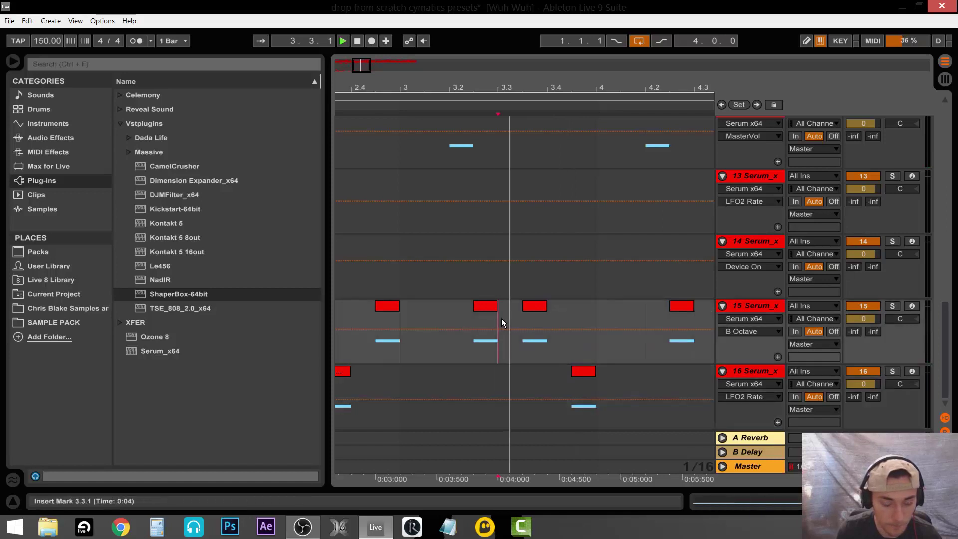
{"action": "left_click", "coordinate": [405, 320]}
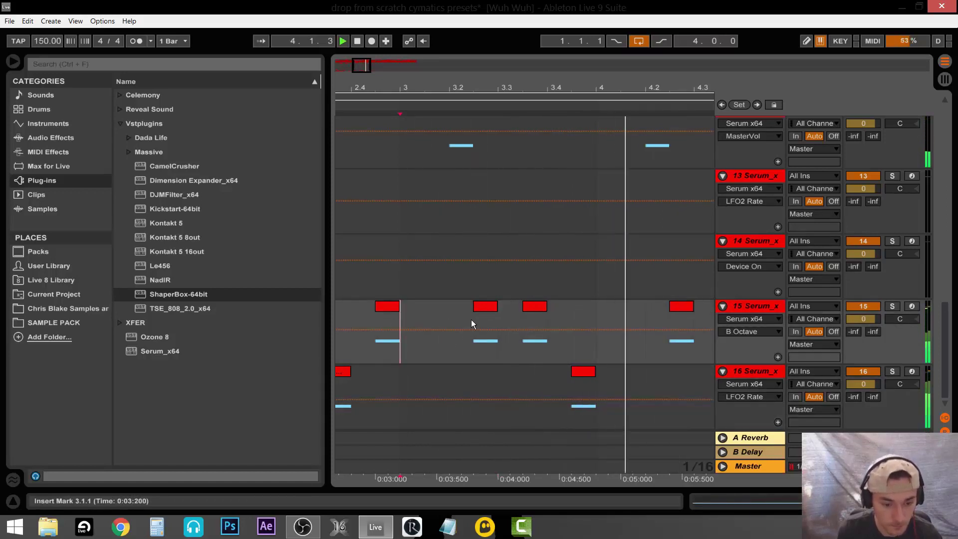
- Duplicate the range 3.1.1 to 4.1.1 on tracks 15 and 16 into bar 4
{"action": "left_click_drag", "start_coordinate": [514, 88], "coordinate": [489, 60]}
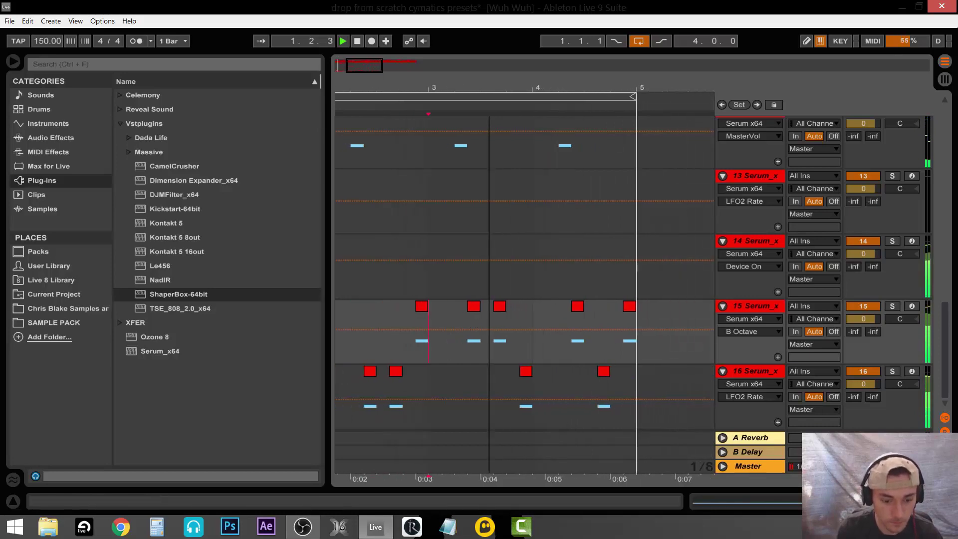
{"action": "left_click_drag", "start_coordinate": [542, 314], "coordinate": [433, 372]}
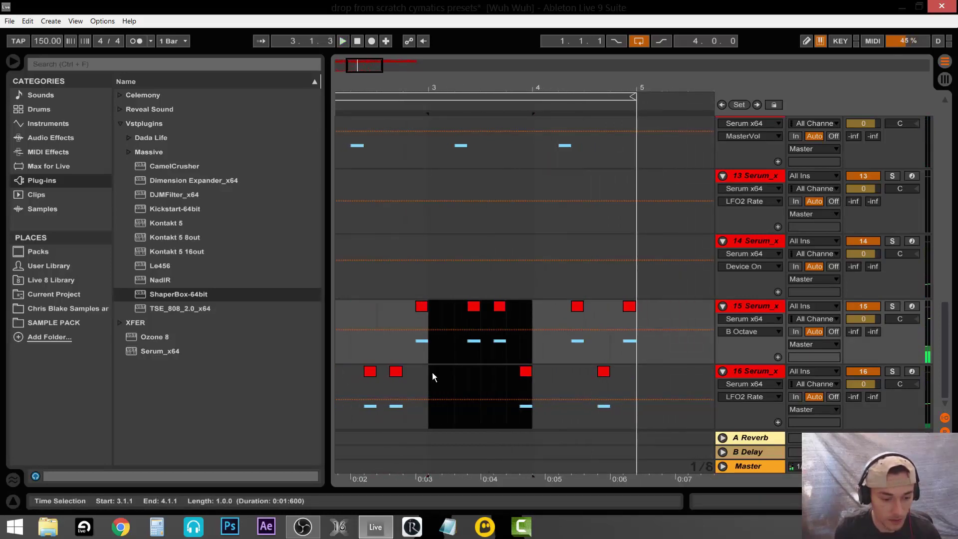
{"action": "key", "text": "ctrl+d"}
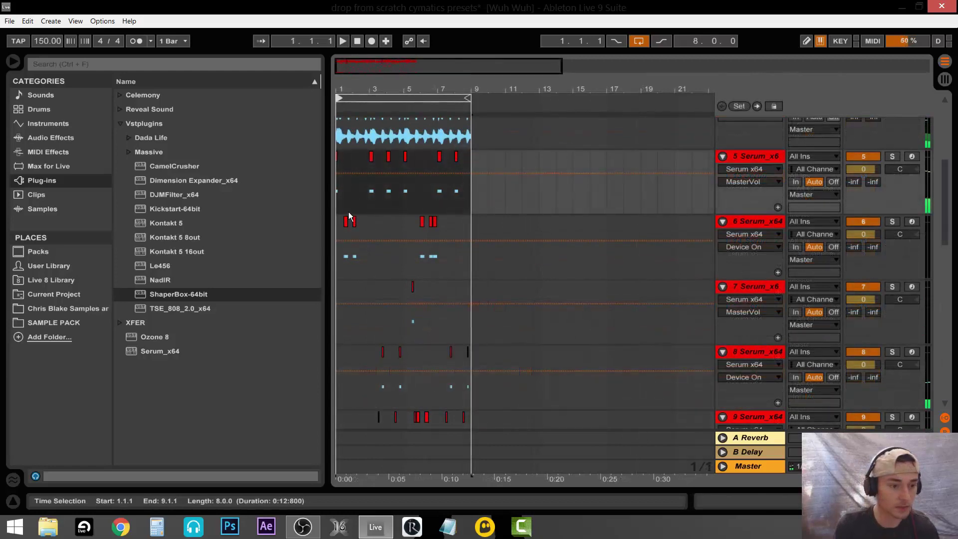
- Play the eight-bar arrangement from 1.1.1 and again from 5.1.1 to review the whole drop
{"action": "left_click", "coordinate": [338, 203]}
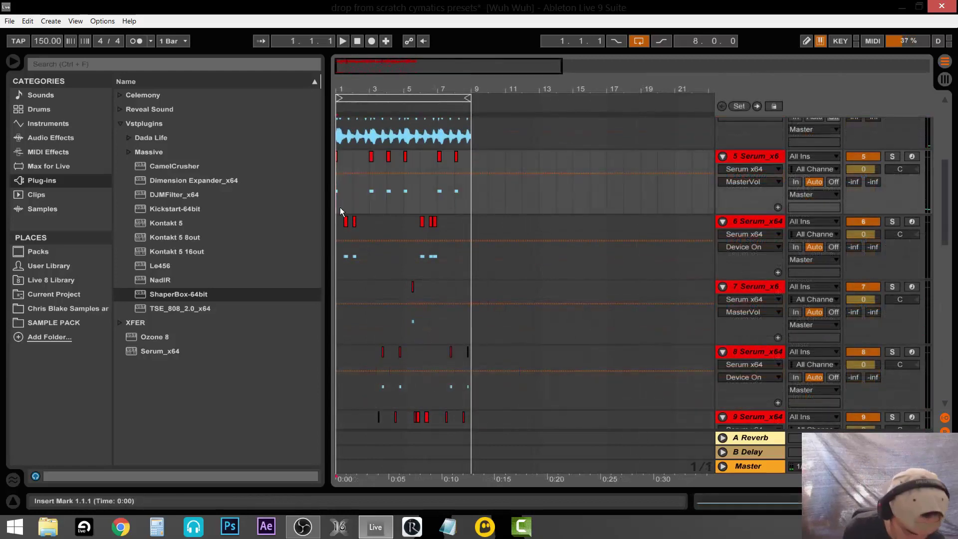
{"action": "key", "text": "space"}
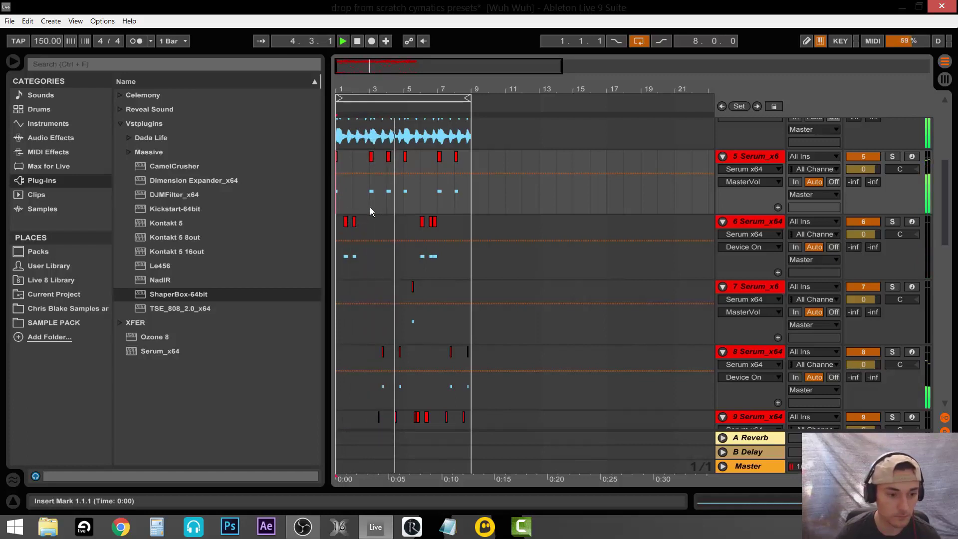
{"action": "left_click", "coordinate": [404, 208]}
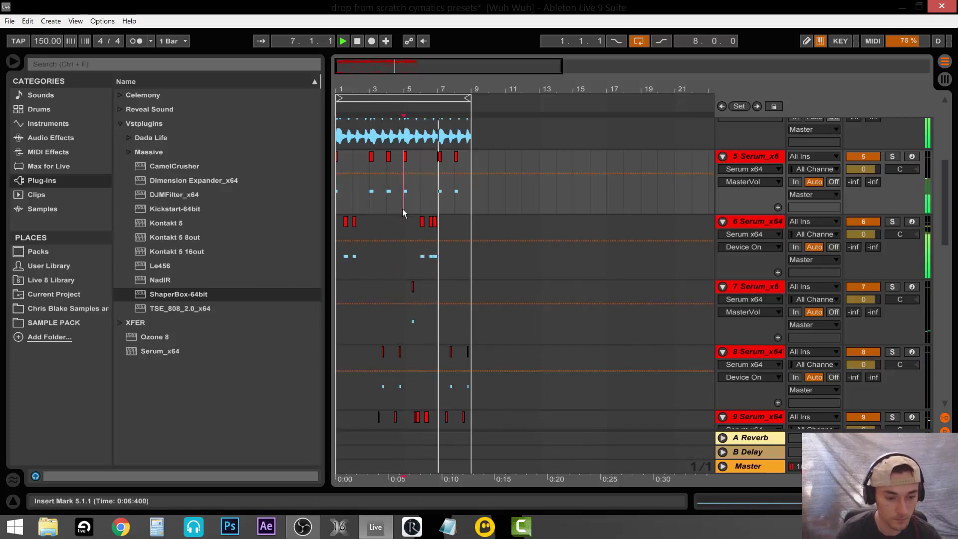
{"action": "key", "text": "space"}
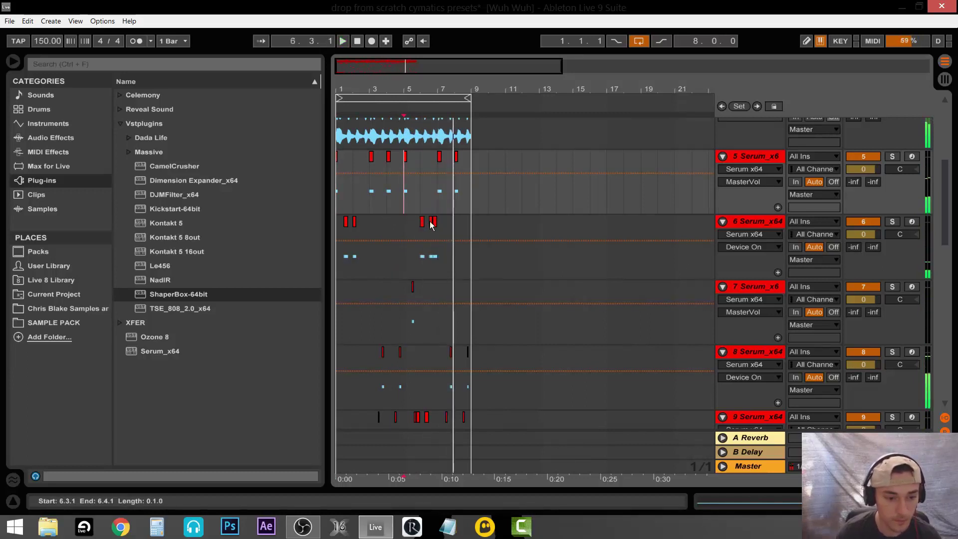
- Open track 6's clip at 6.3.1, hide its envelopes box and raise its note to F1
{"action": "double_click", "coordinate": [431, 221]}
{"action": "left_click", "coordinate": [189, 476]}
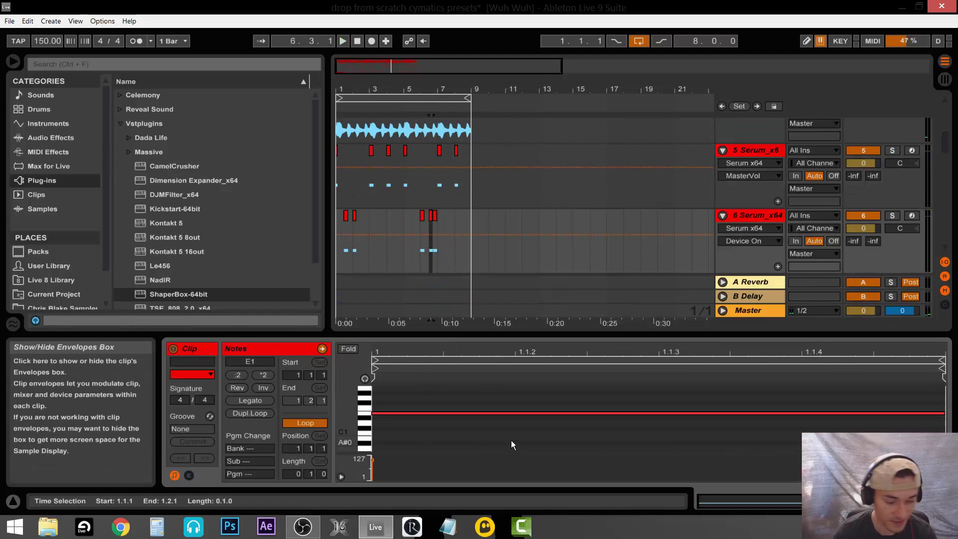
{"action": "left_click", "coordinate": [530, 412]}
{"action": "key", "text": "Up"}
{"action": "key", "text": "Down"}
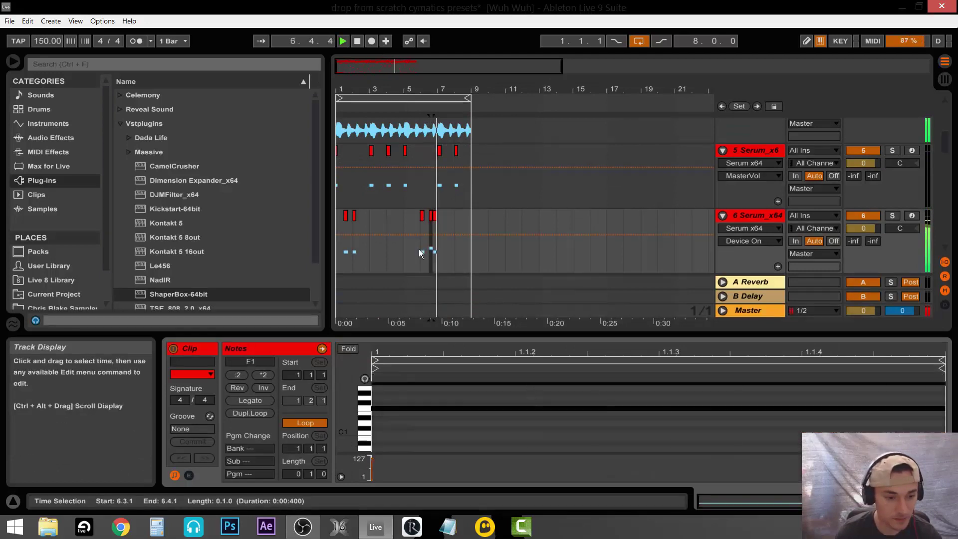
- Play the arrangement from 6.1.1 and 5.1.1 to check the changed note in track 6
{"action": "left_click", "coordinate": [419, 251]}
{"action": "key", "text": "space"}
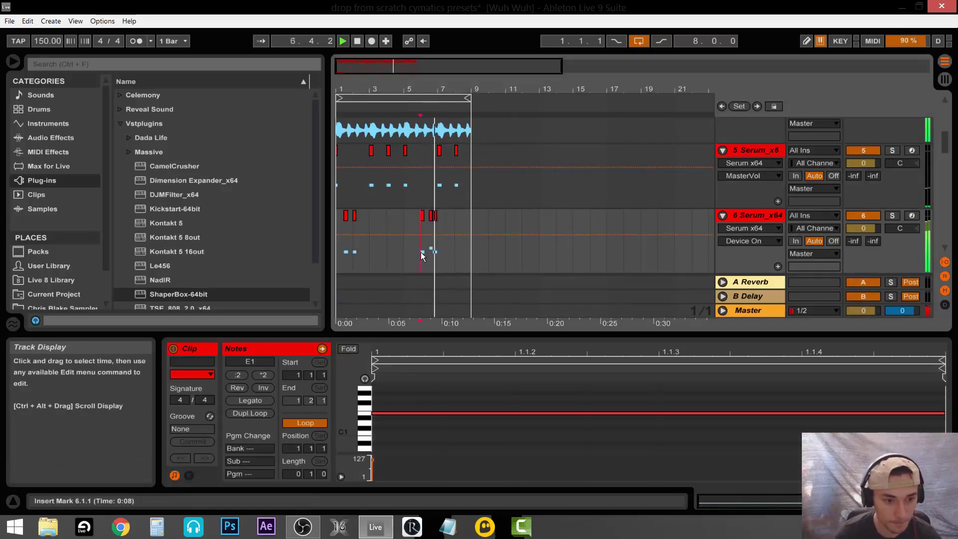
{"action": "left_click", "coordinate": [405, 253]}
{"action": "key", "text": "space"}
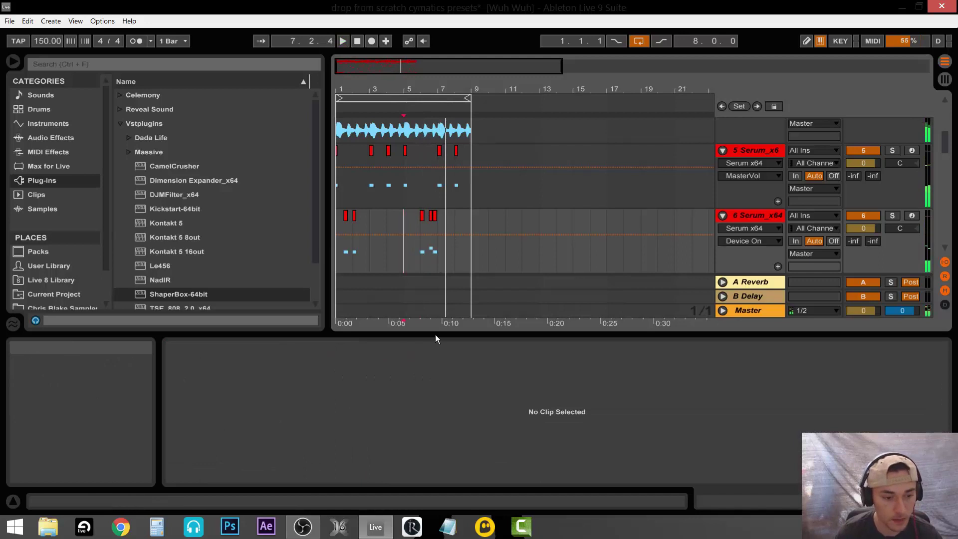
- Close the clip editor and collapse Serum tracks 5 to 18 in the arrangement
{"action": "left_click", "coordinate": [435, 334]}
{"action": "left_click", "coordinate": [722, 151]}
{"action": "left_click", "coordinate": [722, 164]}
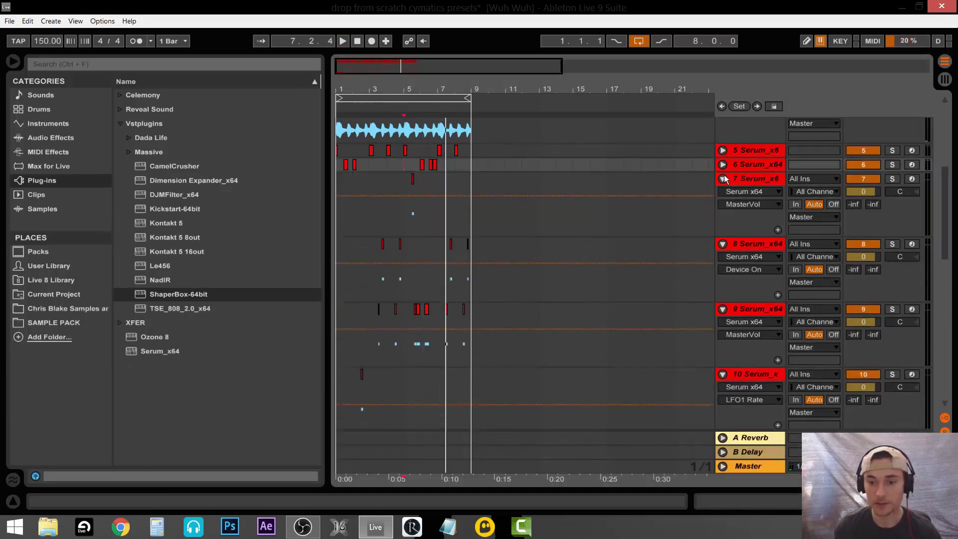
{"action": "left_click", "coordinate": [722, 179]}
{"action": "left_click", "coordinate": [722, 193]}
{"action": "left_click", "coordinate": [722, 207]}
{"action": "left_click", "coordinate": [723, 221]}
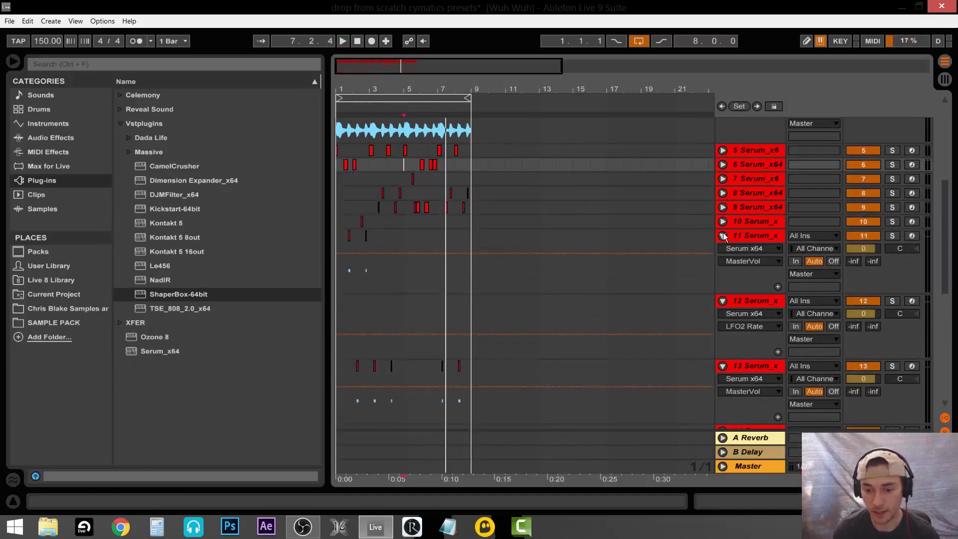
{"action": "left_click", "coordinate": [723, 236]}
{"action": "left_click", "coordinate": [723, 250]}
{"action": "left_click", "coordinate": [722, 264]}
{"action": "left_click", "coordinate": [723, 278]}
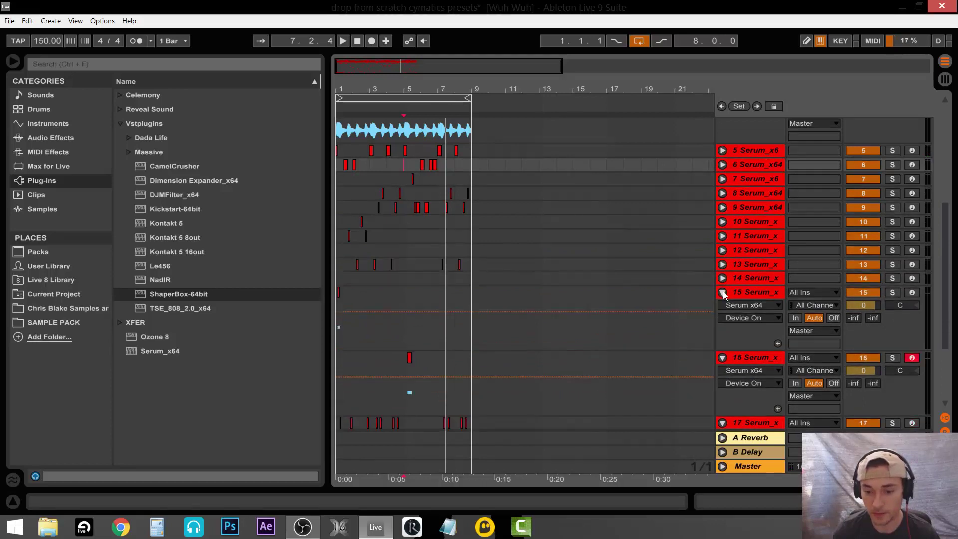
{"action": "left_click", "coordinate": [723, 292]}
{"action": "left_click", "coordinate": [723, 307]}
{"action": "left_click", "coordinate": [724, 321]}
{"action": "left_click", "coordinate": [723, 335]}
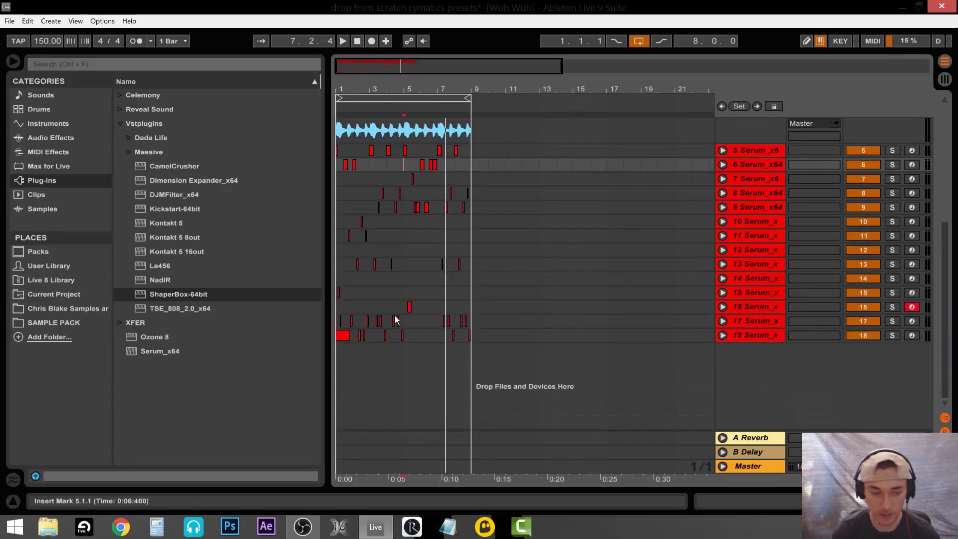
- Fit the eight-bar arrangement to the visible width and select track 5's first clip at 1.1.1
{"action": "double_click", "coordinate": [361, 87]}
{"action": "left_click_drag", "start_coordinate": [361, 86], "coordinate": [362, 82]}
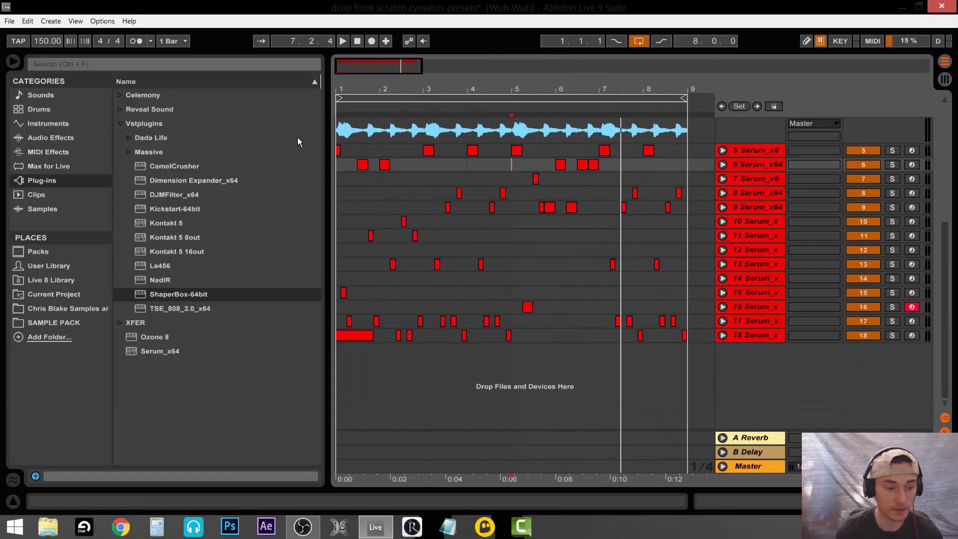
{"action": "left_click", "coordinate": [336, 151]}
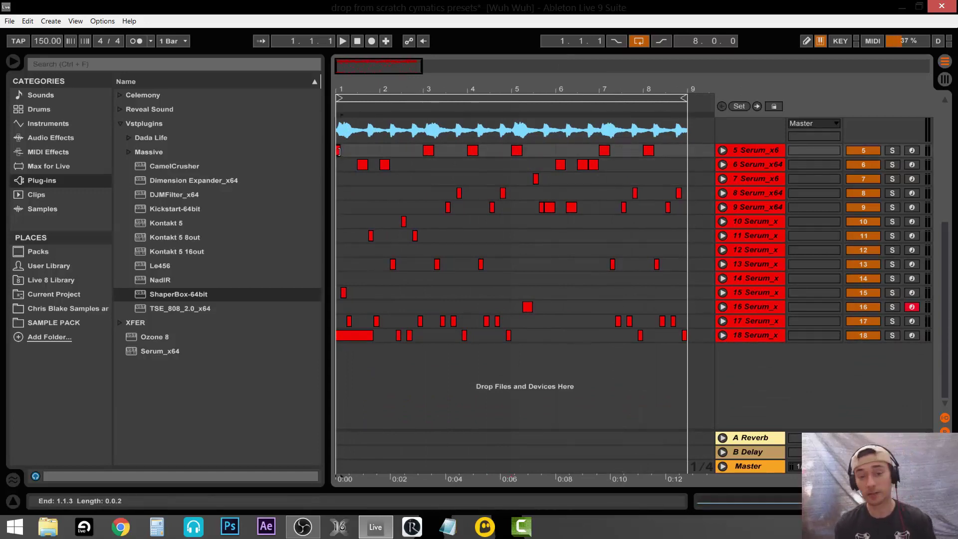